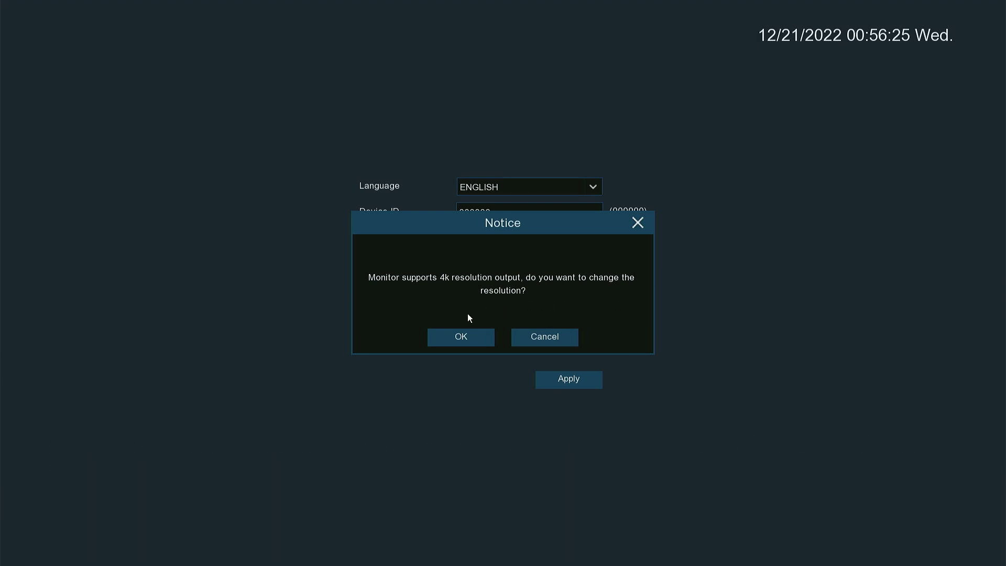
- Dismiss the 4K resolution prompt and enter a new high-strength admin password
left_click(564, 337)
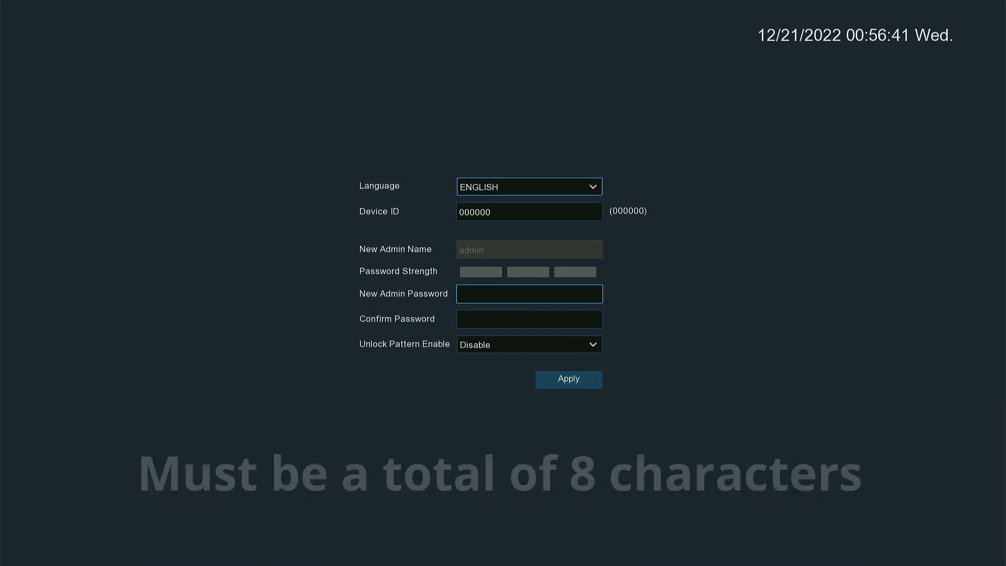
left_click(512, 291)
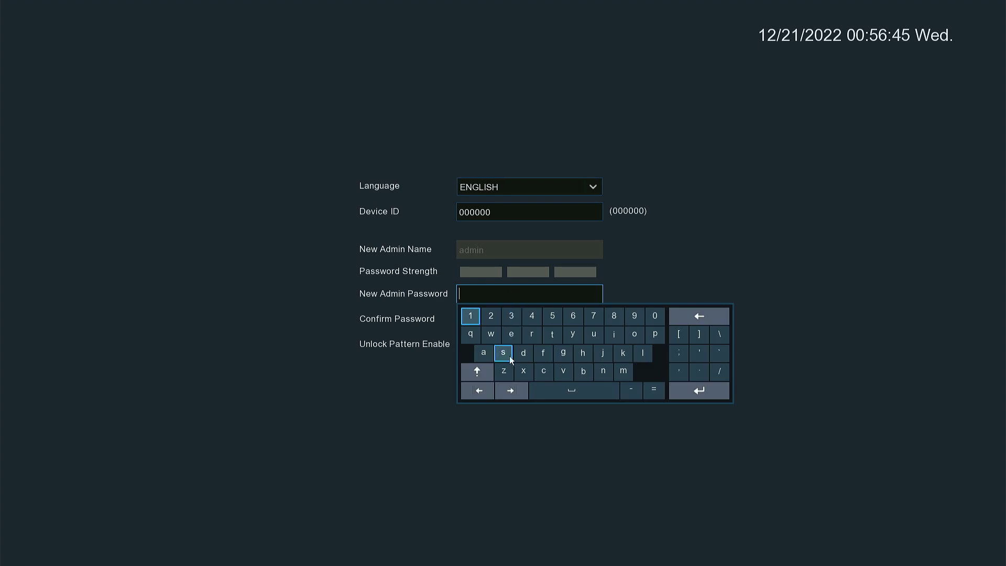
left_click(483, 352)
left_click(477, 372)
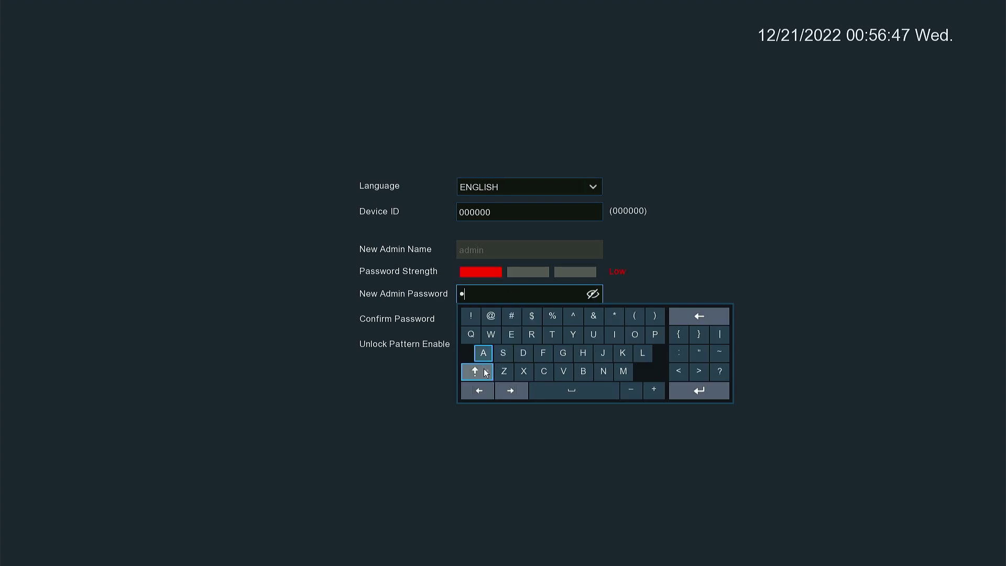
left_click(483, 352)
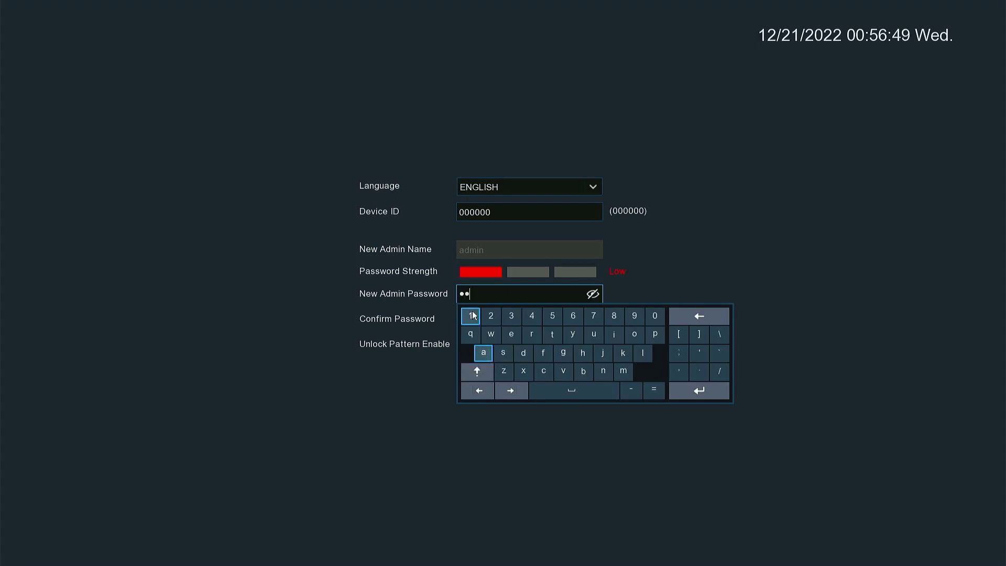
left_click(470, 316)
left_click(471, 316)
left_click(471, 316)
left_click(471, 316)
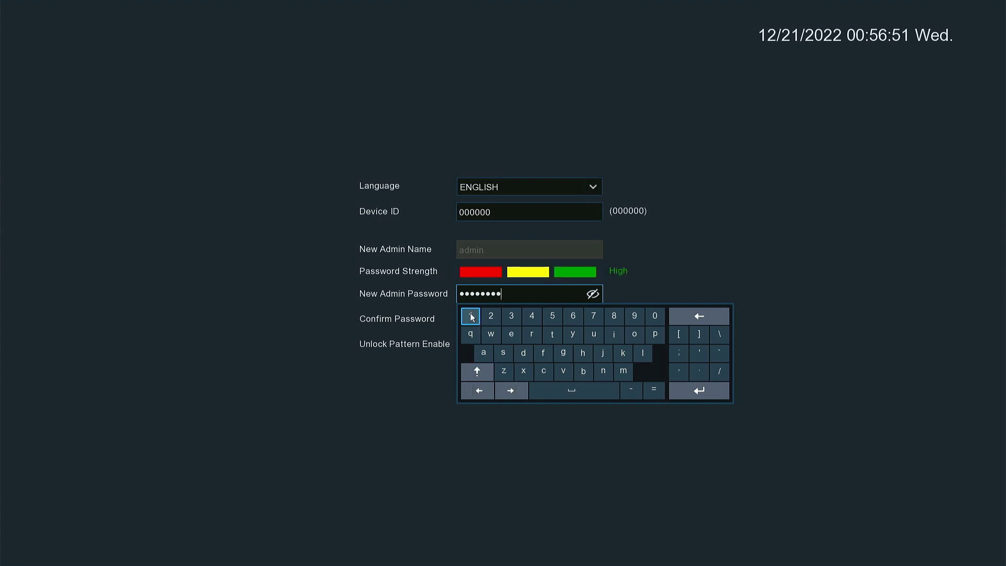
left_click(439, 321)
- Re-enter the same admin password in the confirmation field and close the keyboard
left_click(476, 322)
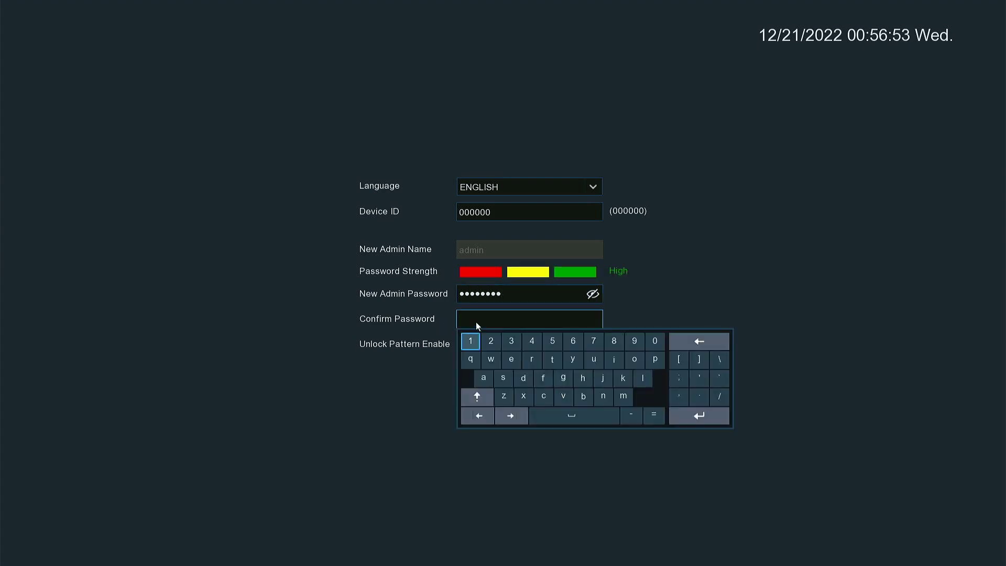
left_click(477, 397)
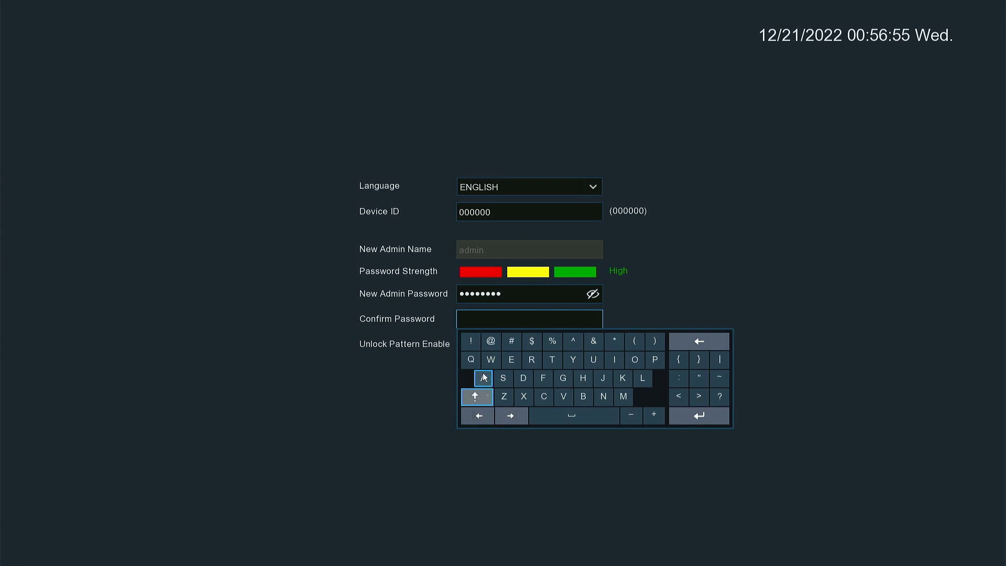
left_click(483, 377)
left_click(477, 396)
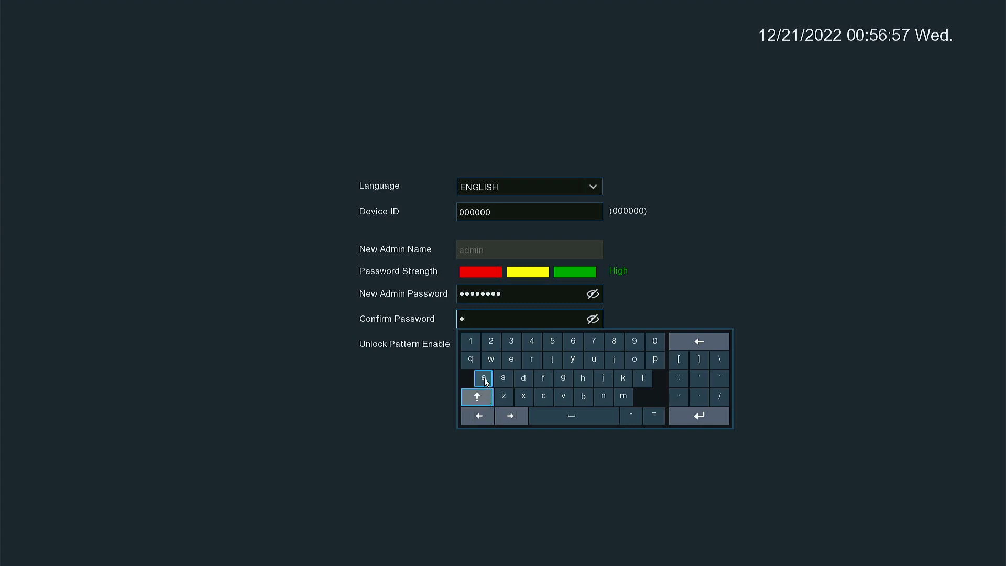
left_click(483, 378)
double_click(473, 340)
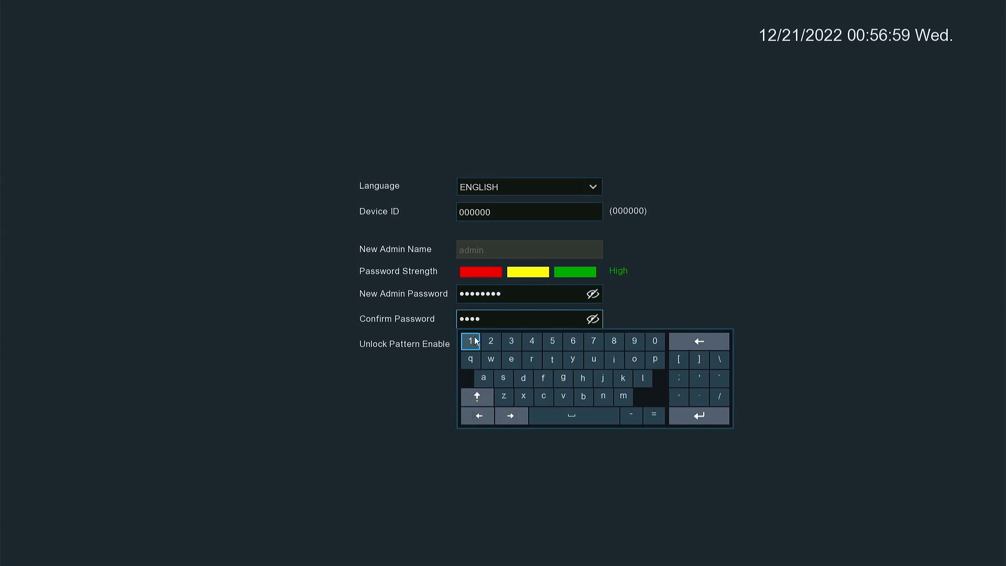
left_click(473, 340)
double_click(474, 339)
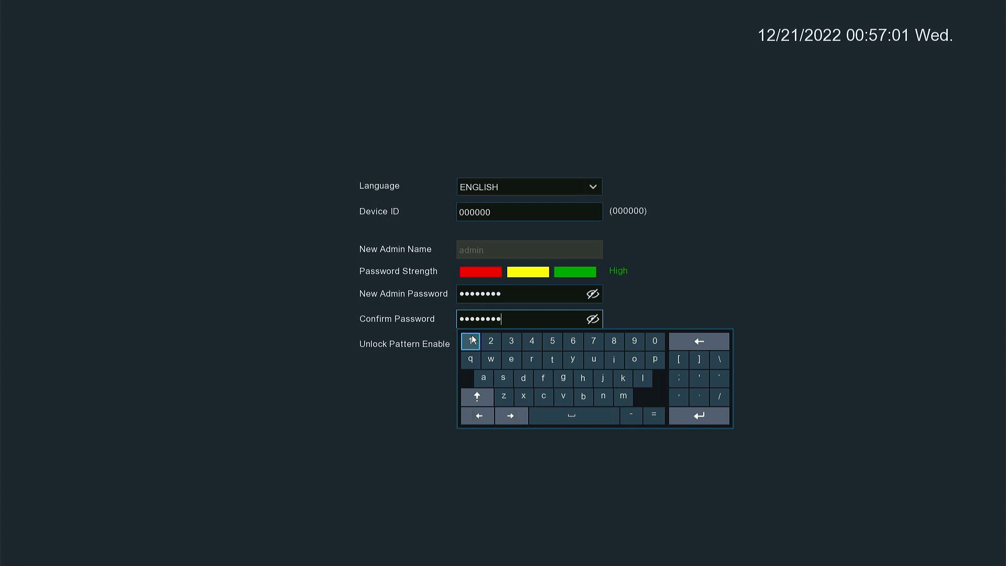
left_click(420, 377)
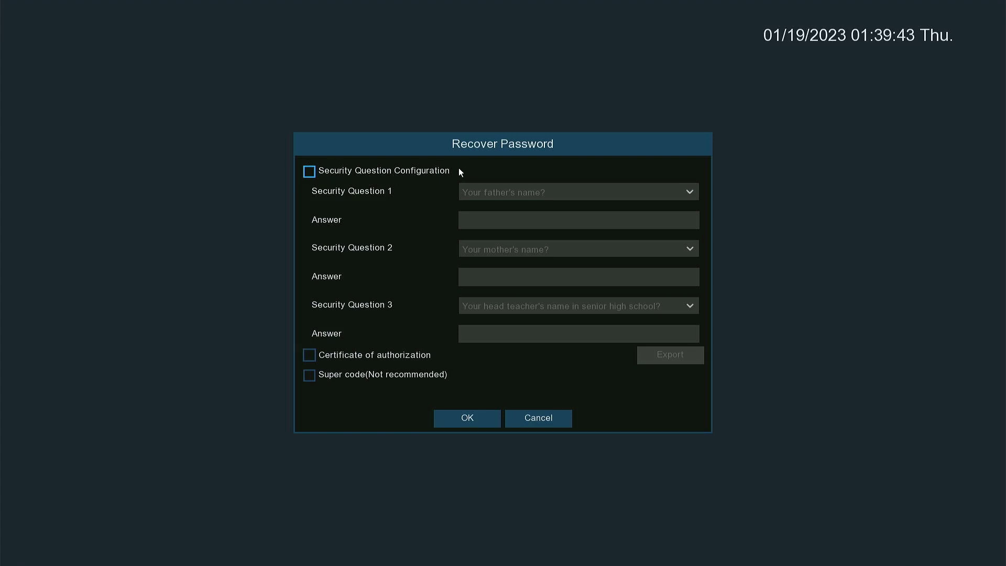
- Enable security-question recovery and type the answer to the first question
left_click(310, 173)
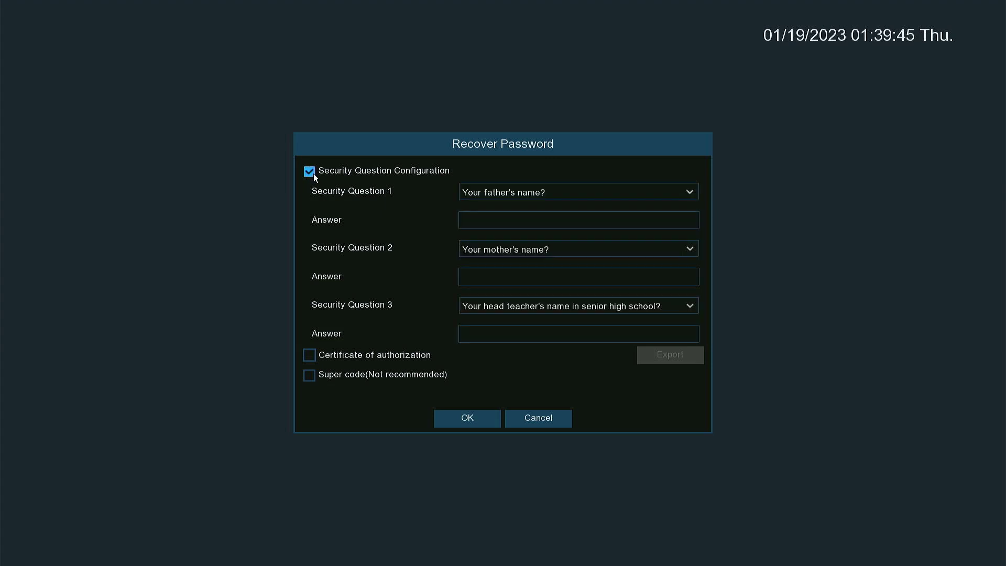
left_click(510, 218)
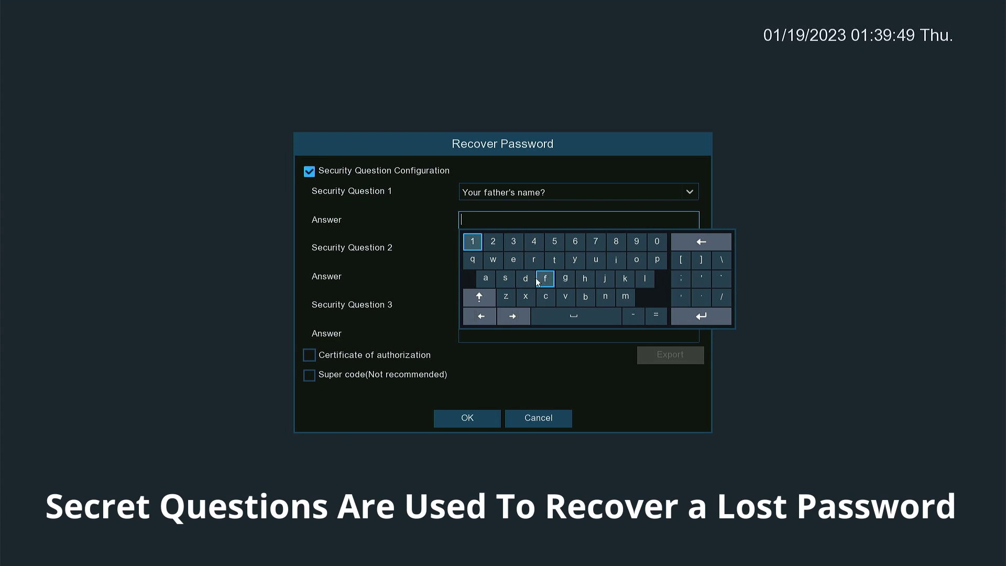
left_click(487, 282)
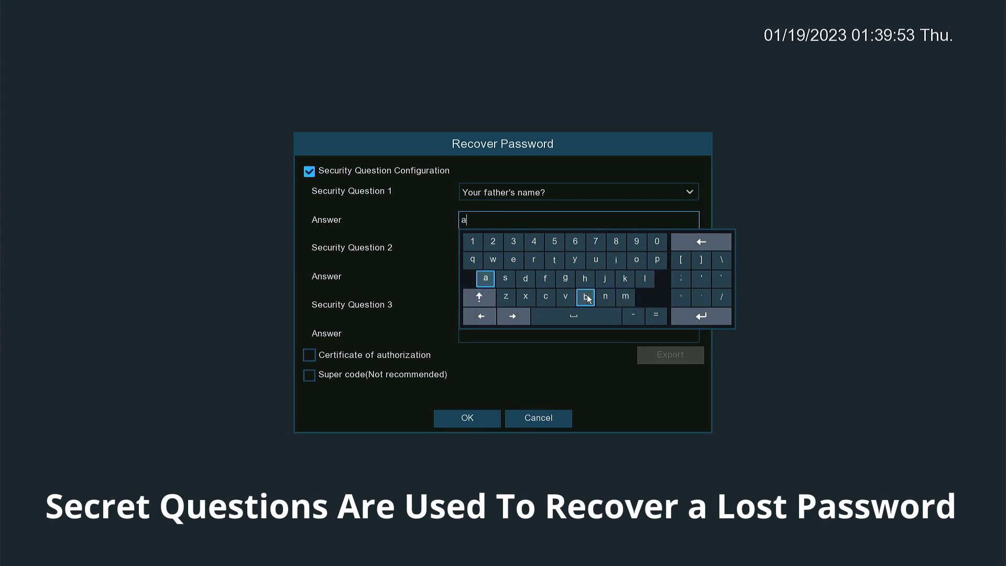
left_click(607, 298)
left_click(580, 263)
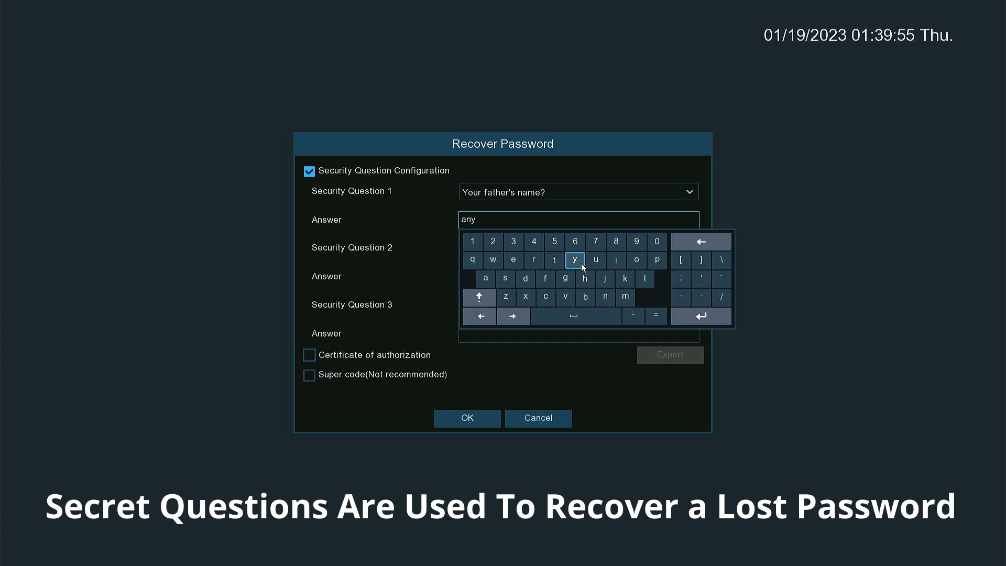
left_click(556, 264)
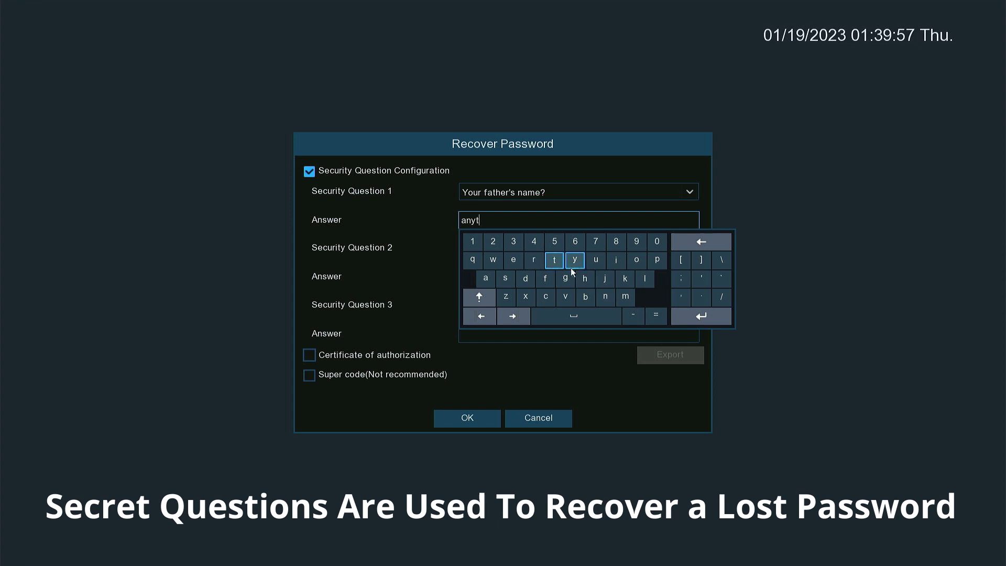
left_click(585, 280)
left_click(617, 261)
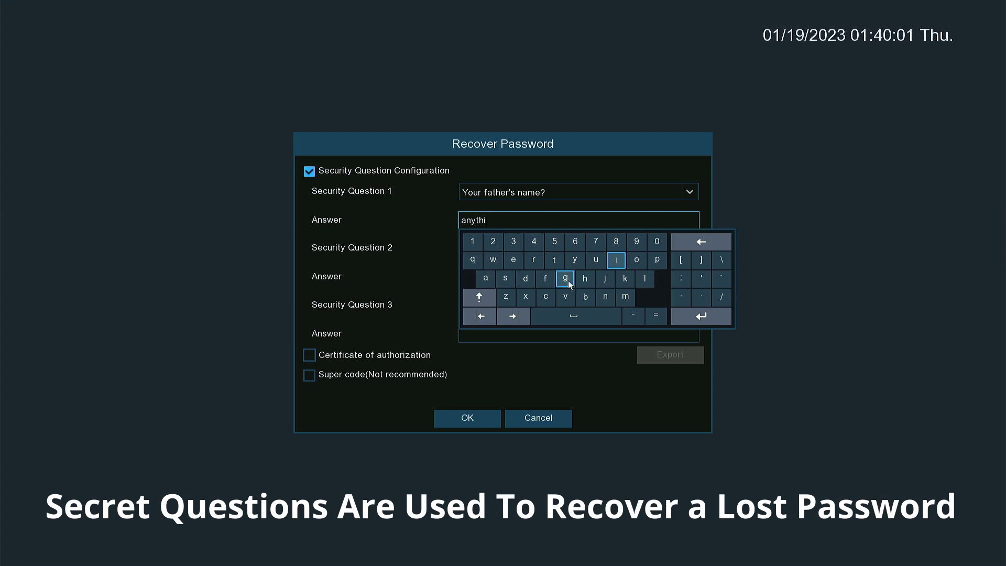
left_click(605, 296)
left_click(559, 280)
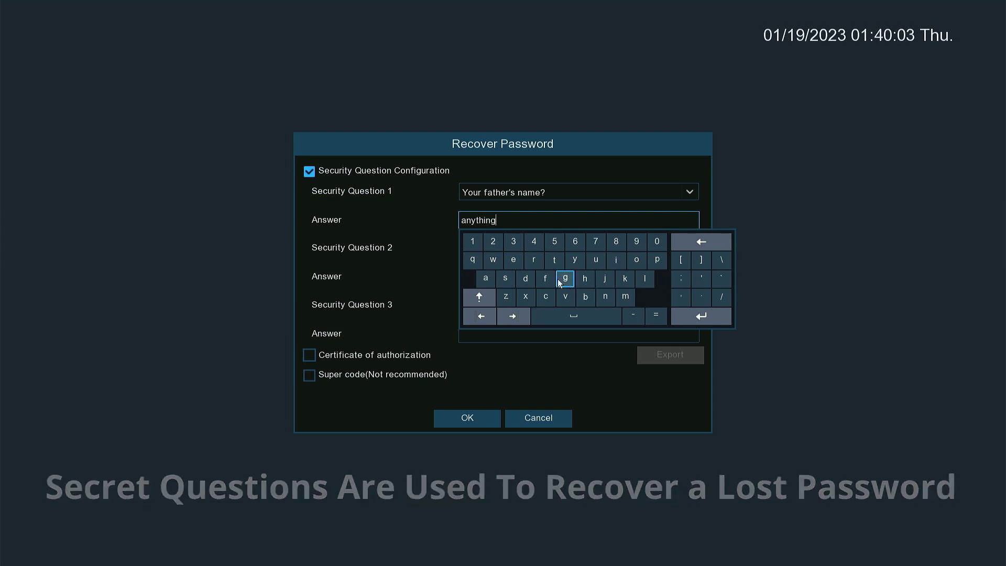
left_click(443, 263)
- Type the answer to the second security question
left_click(493, 283)
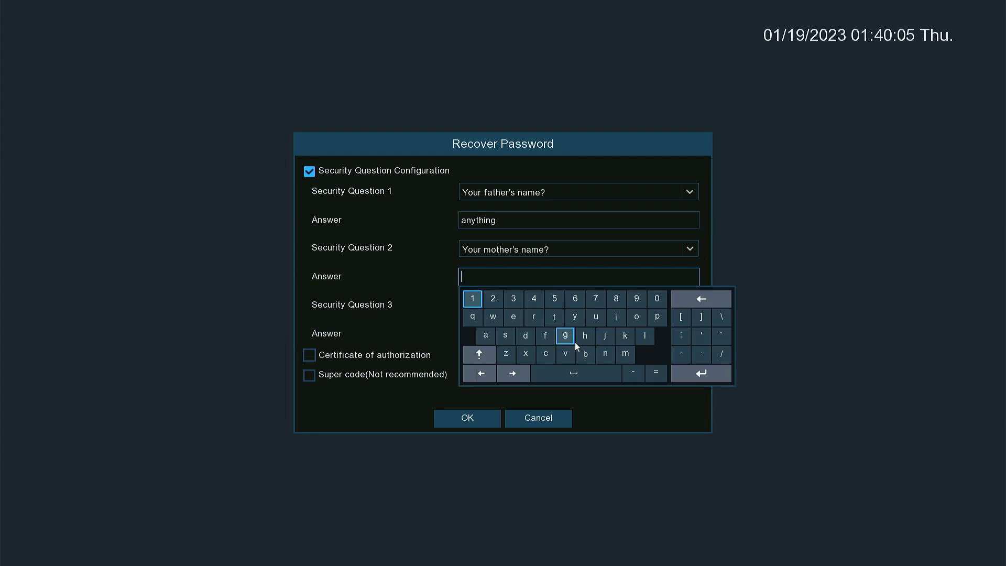
left_click(486, 336)
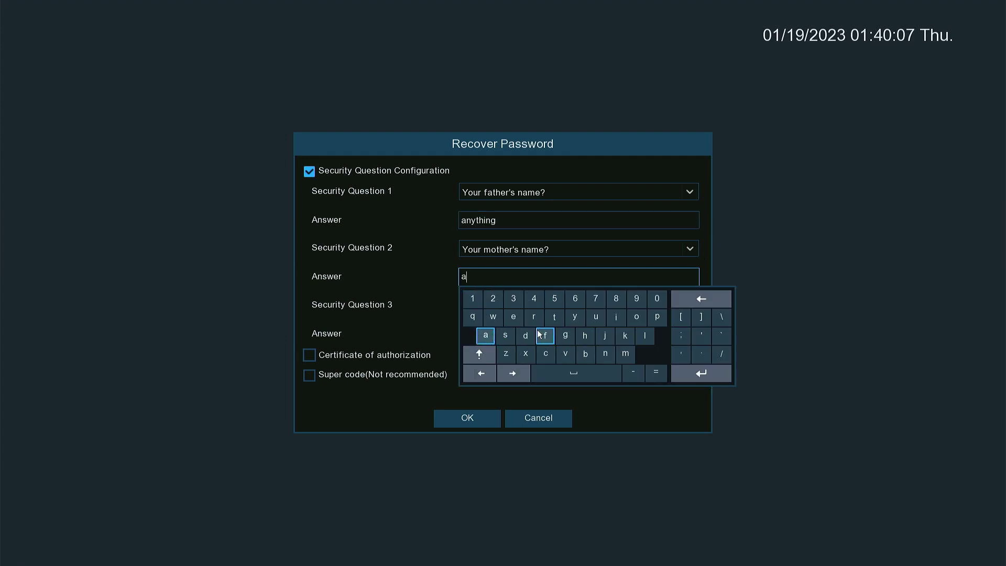
left_click(605, 356)
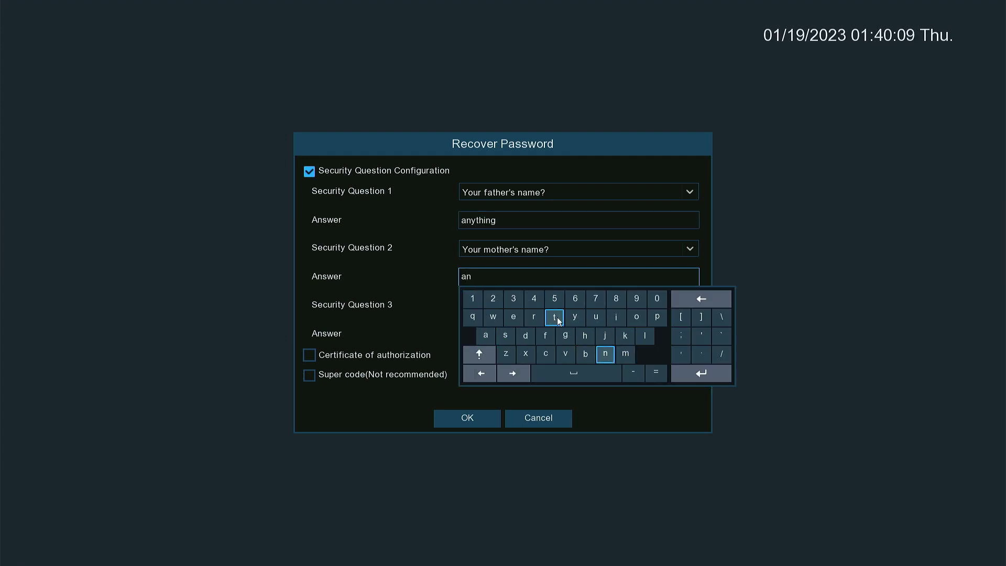
left_click(575, 317)
left_click(555, 317)
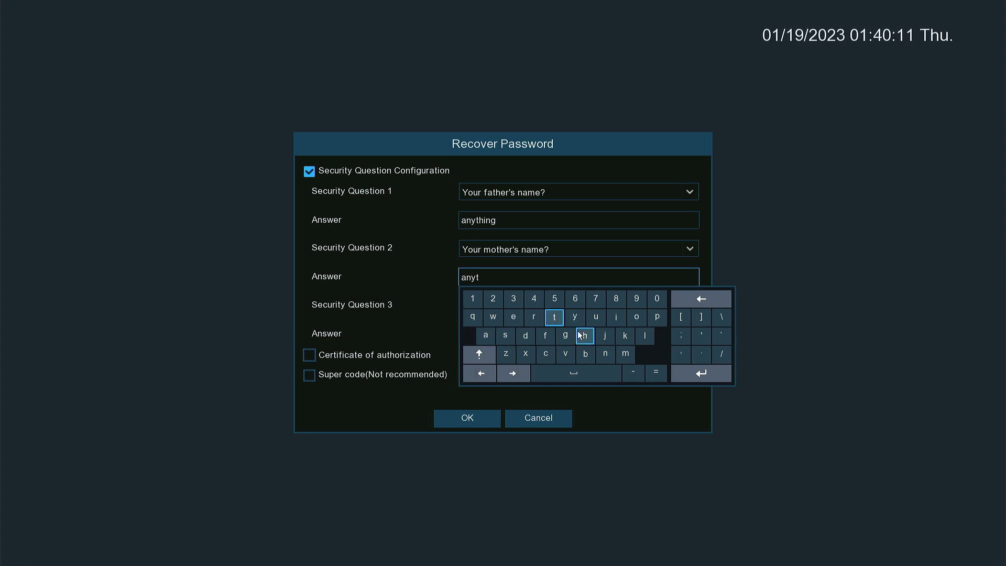
left_click(585, 336)
left_click(623, 321)
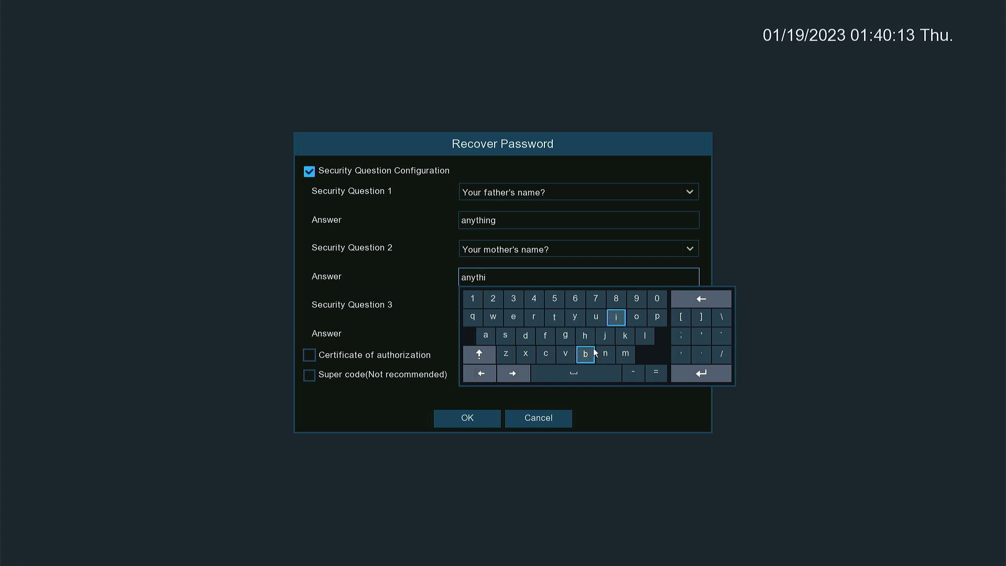
left_click(608, 355)
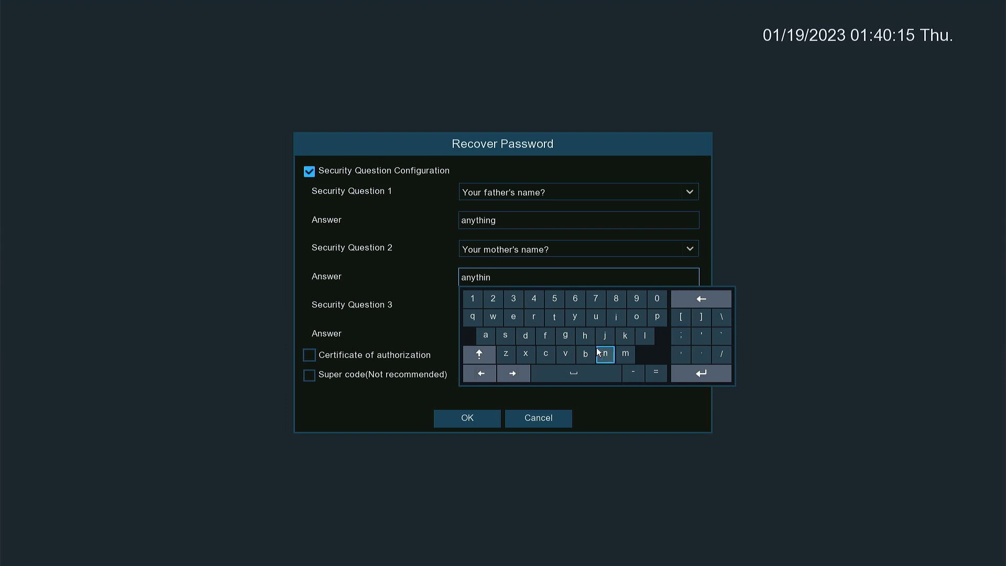
left_click(565, 336)
left_click(457, 300)
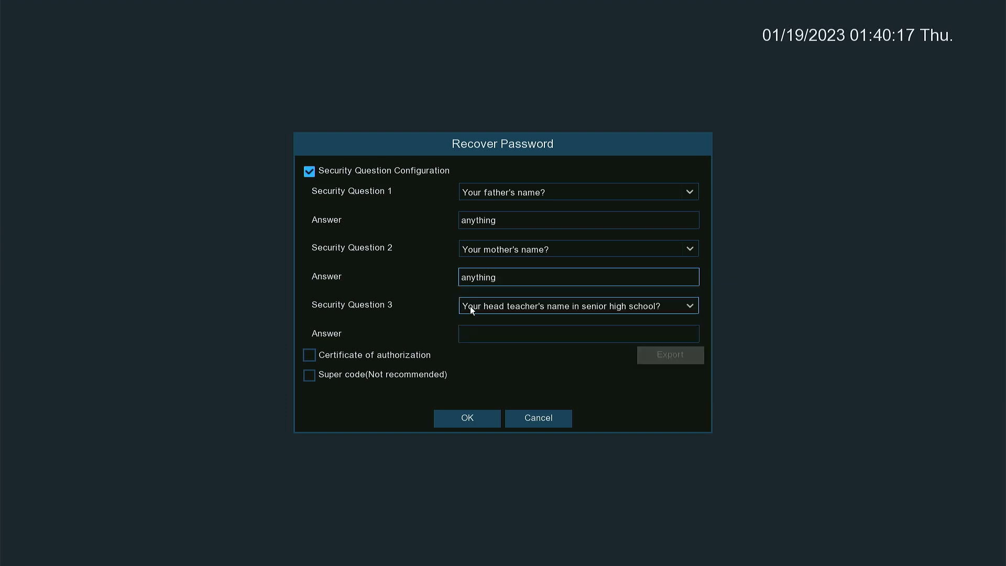
- Answer the third security question, enable Super code (Not recommended), and confirm with OK
left_click(504, 335)
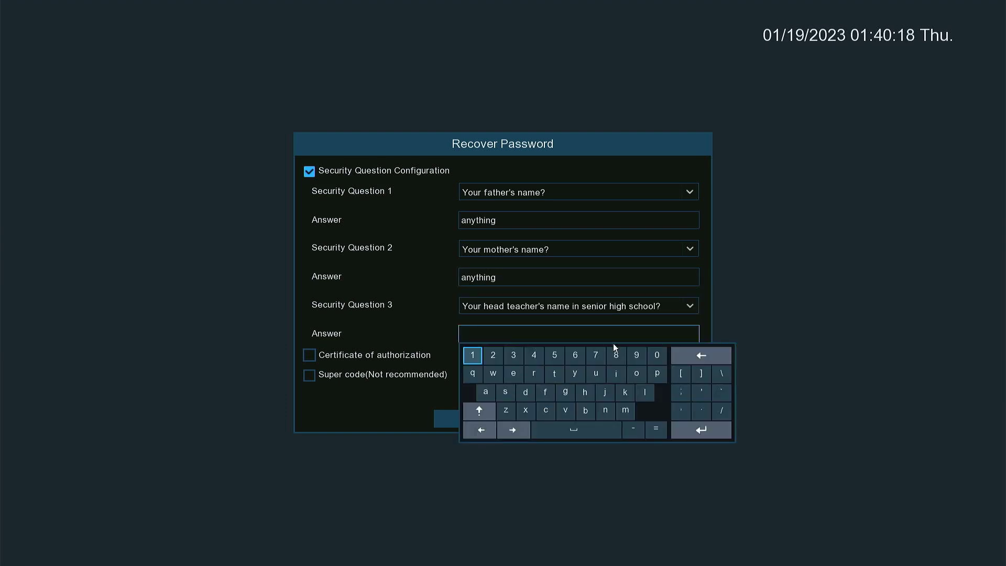
left_click(478, 411)
left_click(492, 407)
left_click(485, 392)
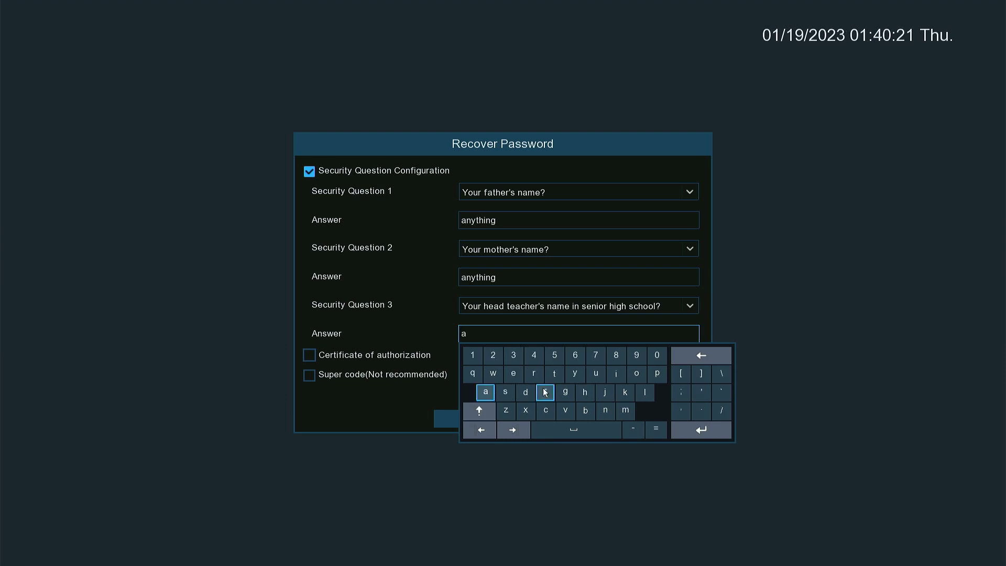
left_click(605, 411)
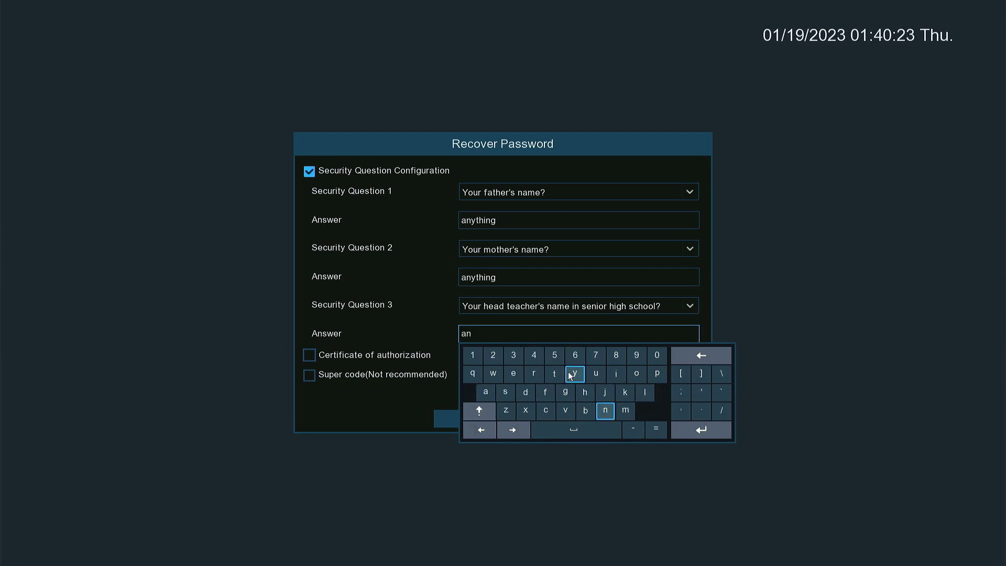
left_click(574, 374)
left_click(554, 374)
left_click(585, 393)
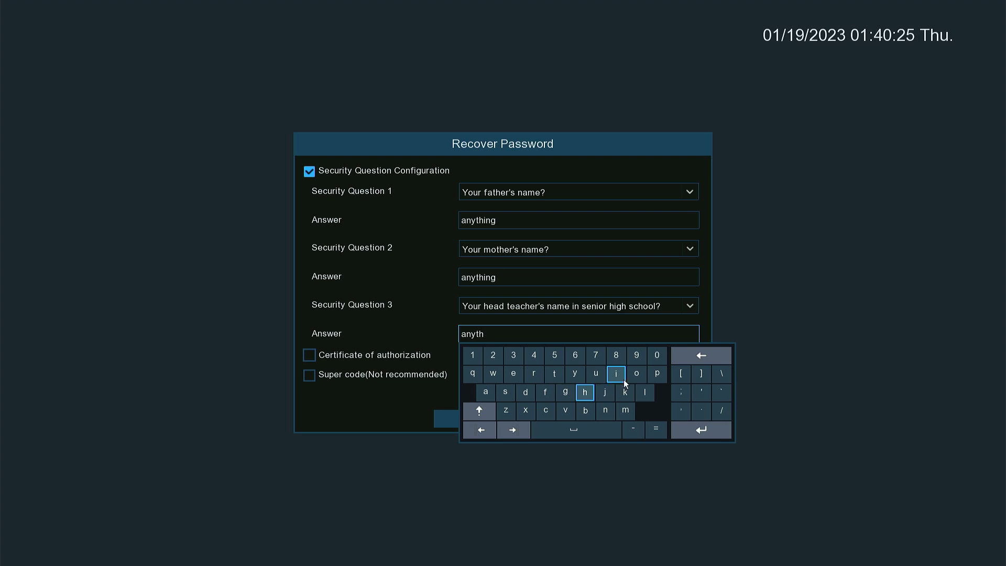
left_click(621, 377)
left_click(605, 412)
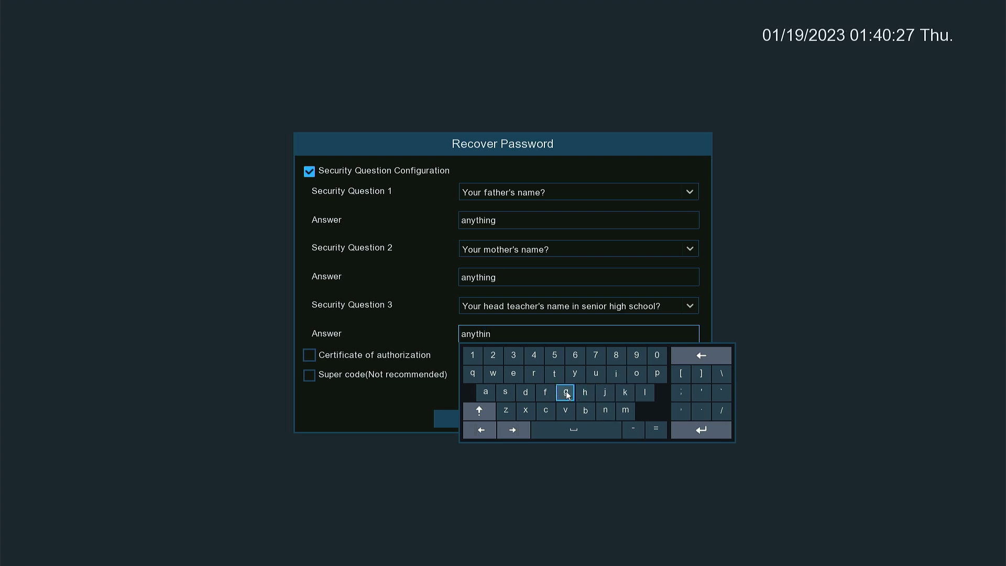
left_click(565, 393)
left_click(423, 299)
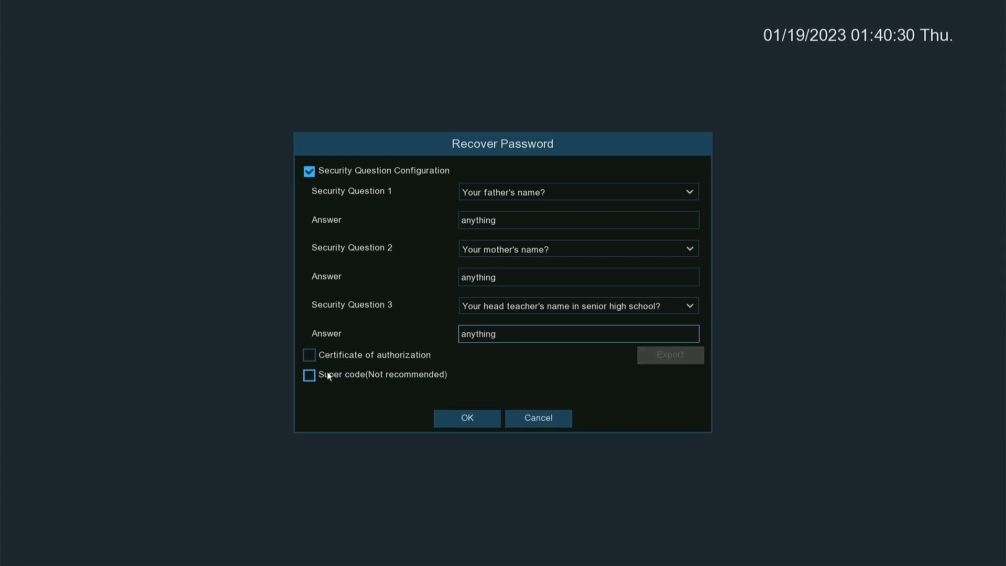
left_click(310, 375)
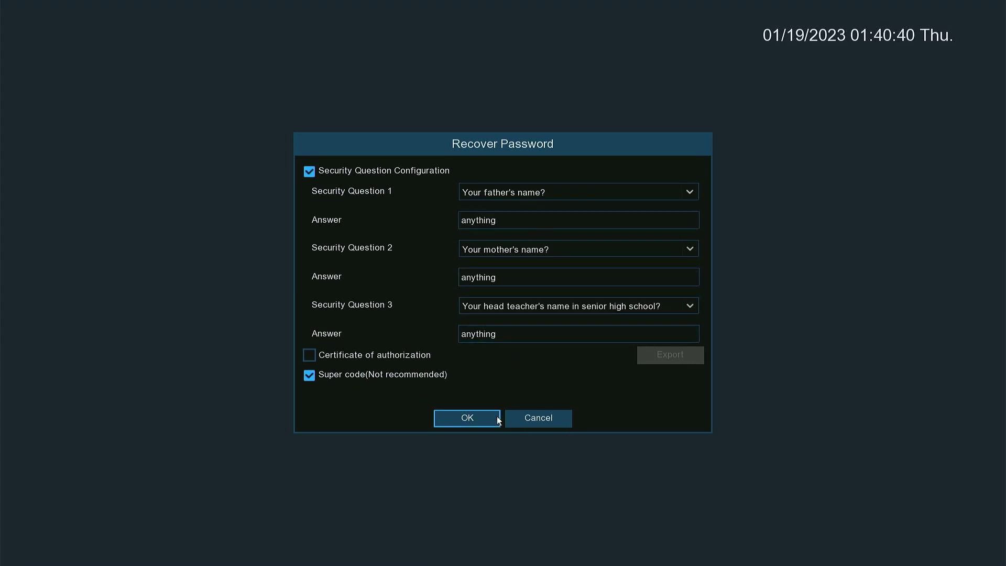
left_click(461, 421)
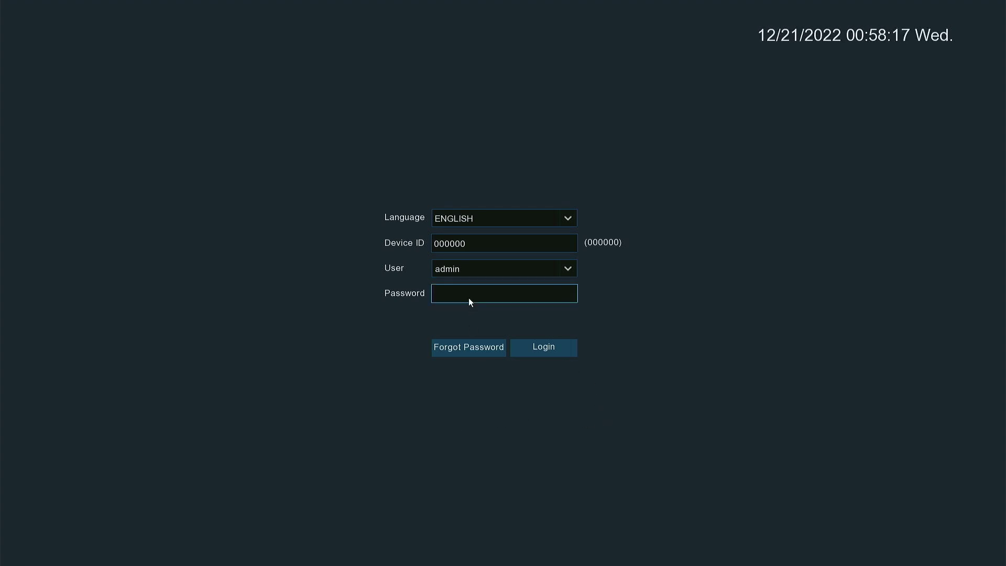
- Enter the 8-character admin password in the login Password field
left_click(468, 297)
left_click(461, 370)
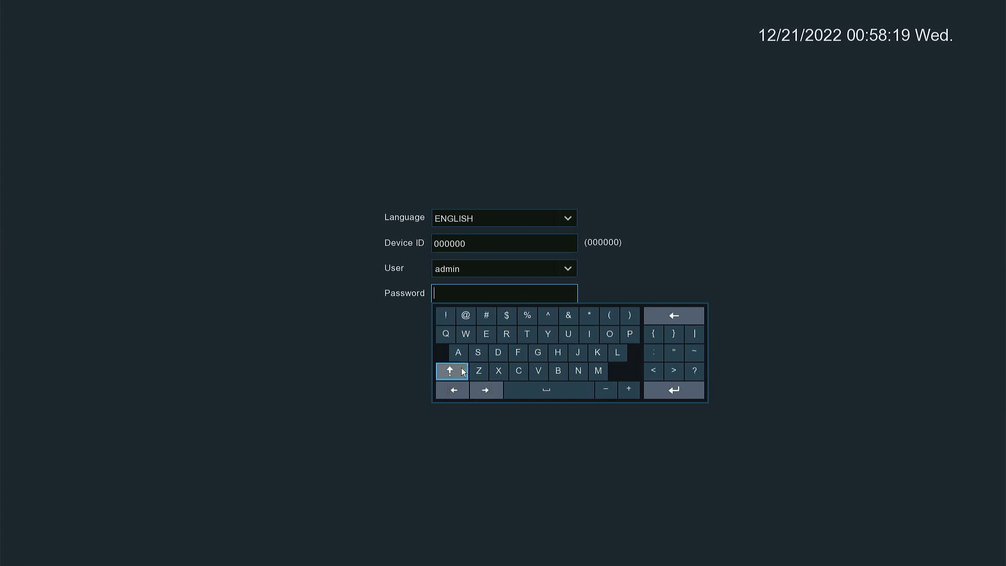
left_click(459, 354)
left_click(449, 371)
left_click(456, 353)
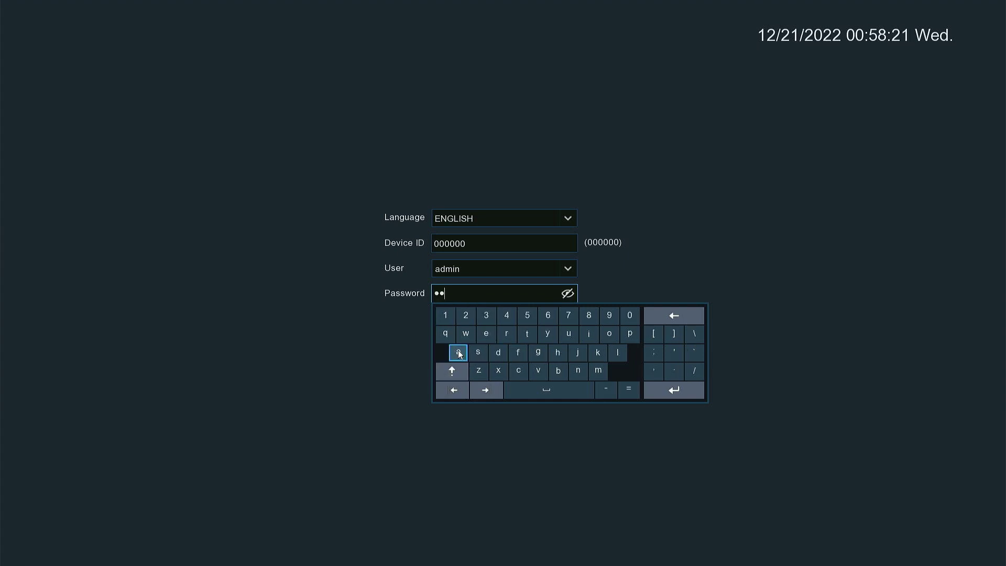
left_click(444, 316)
left_click(444, 315)
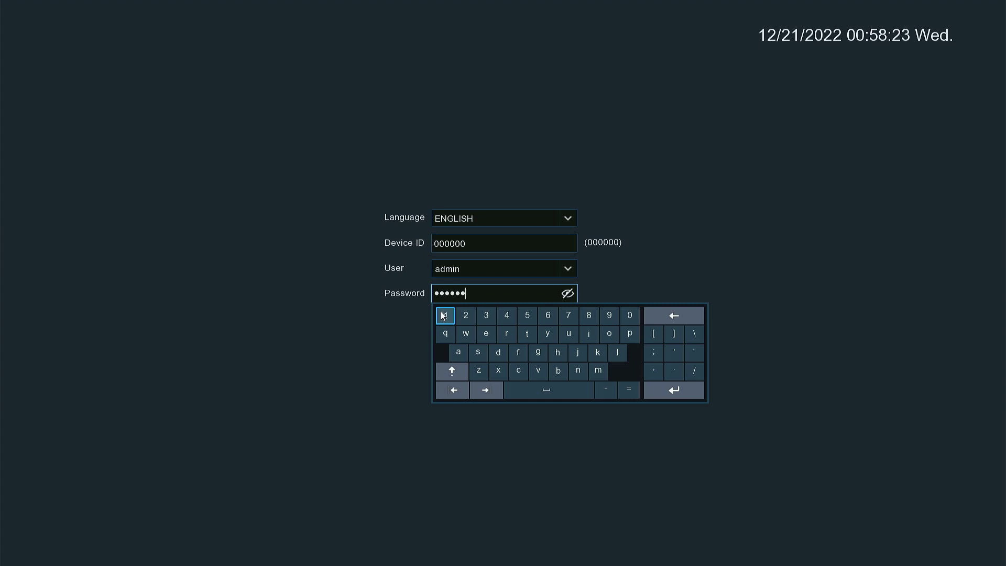
left_click(391, 325)
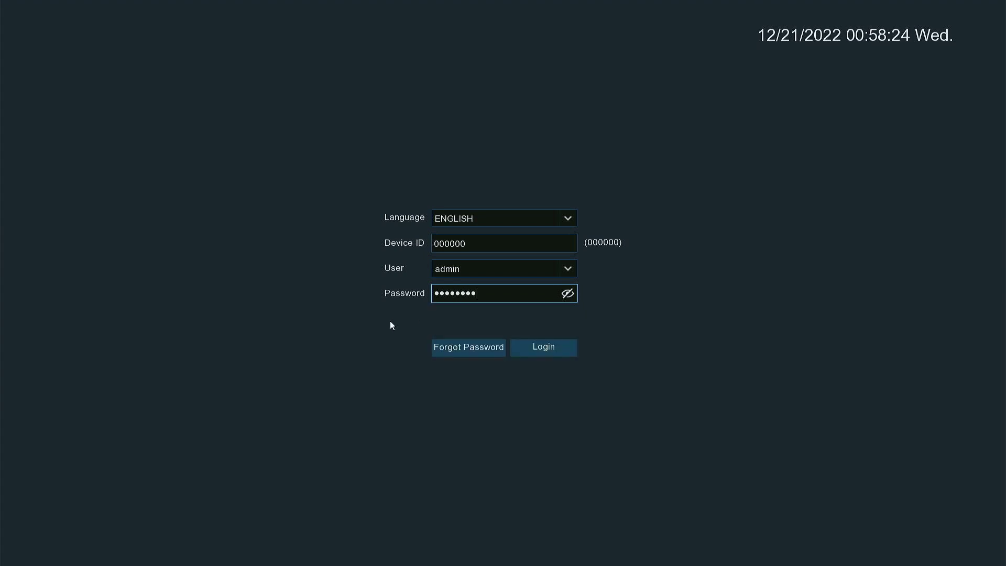
- Log in as admin, start the setup wizard, and keep DHCP enabled on the Network page
left_click(539, 350)
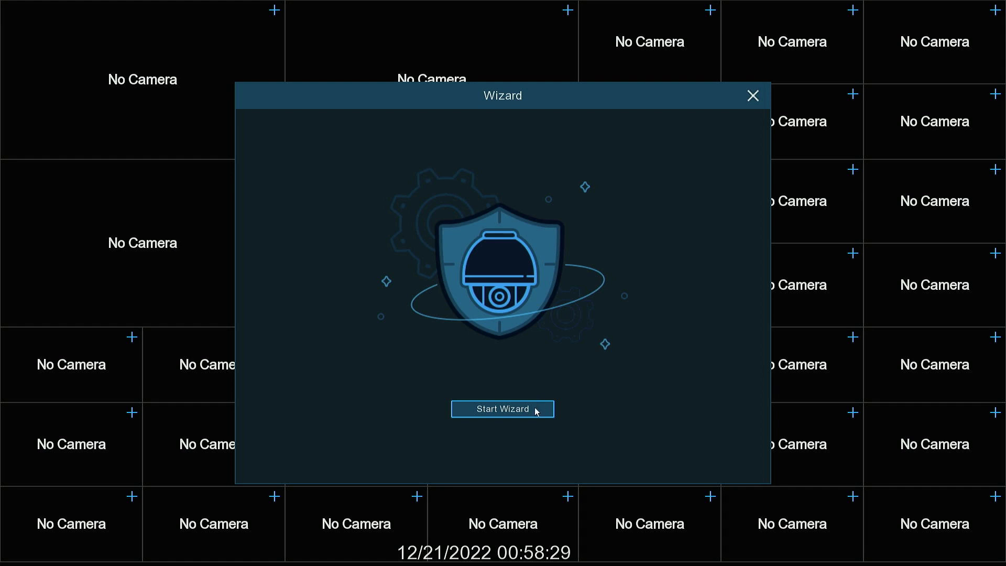
left_click(537, 411)
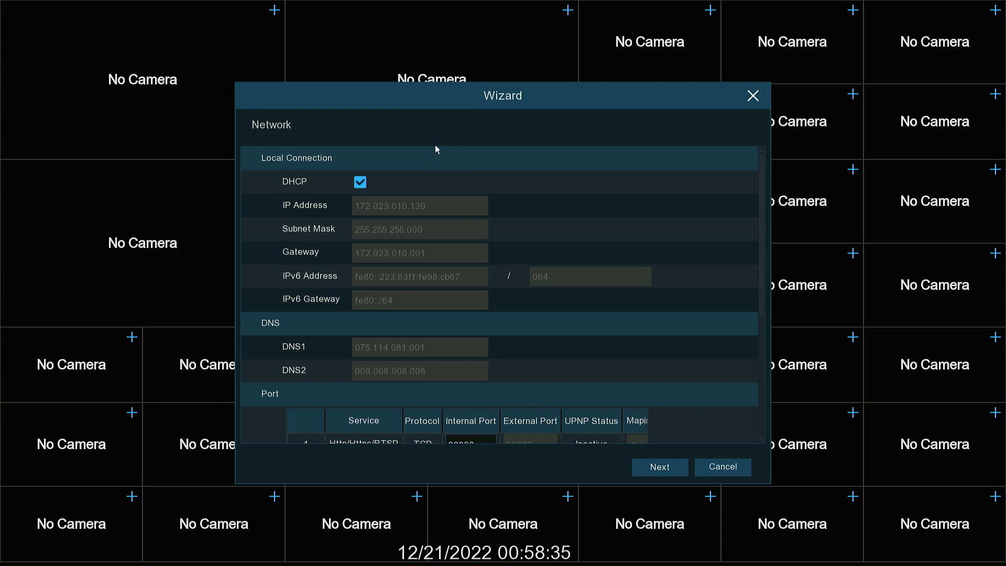
left_click(360, 184)
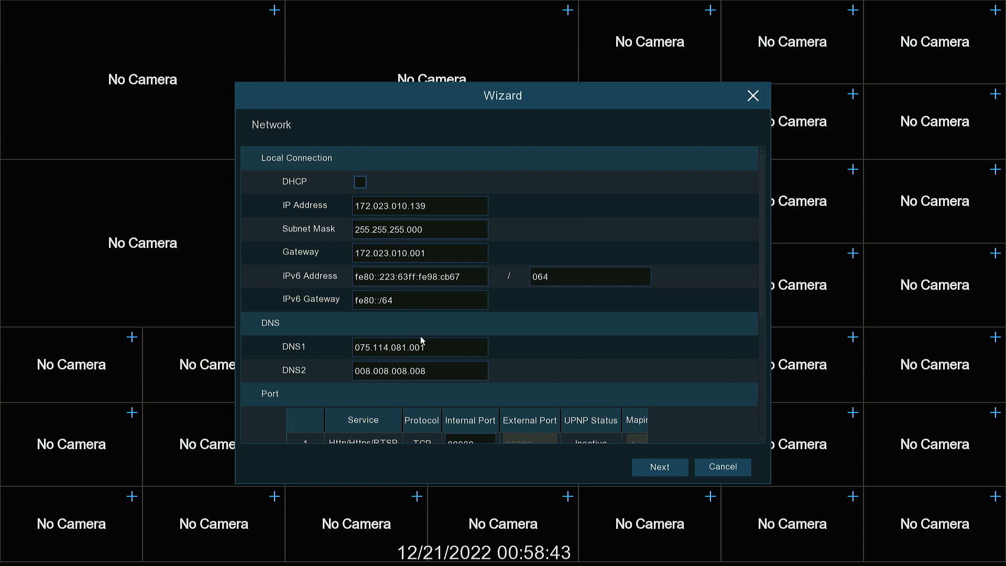
left_click(361, 184)
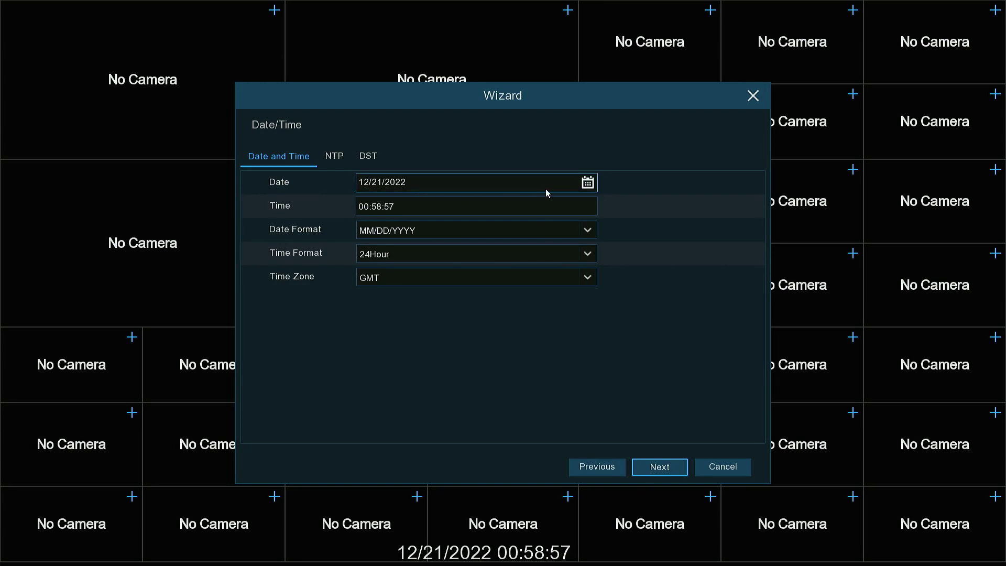
- Set the date to 12/20/2022 and enable daylight saving time
left_click(587, 184)
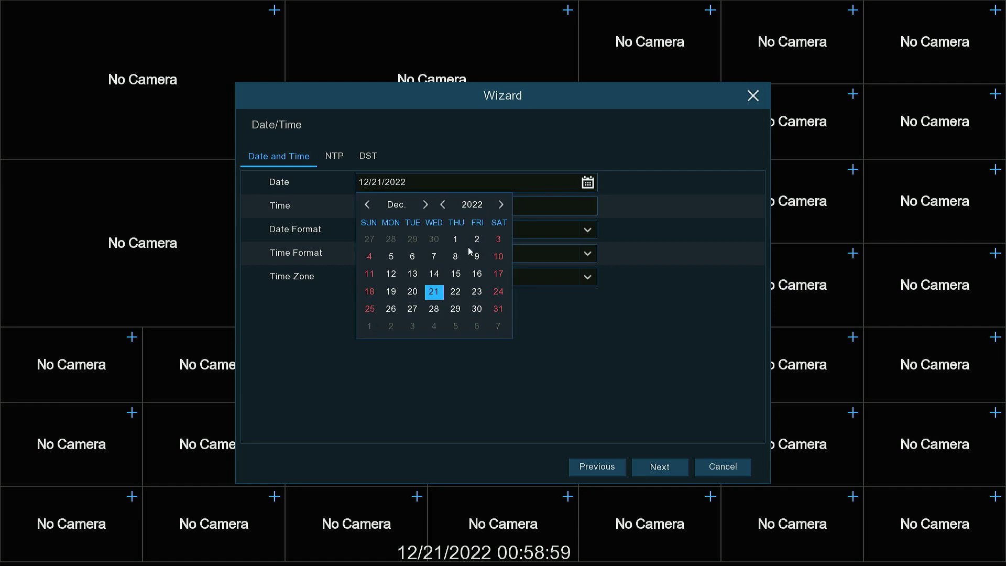
left_click(411, 294)
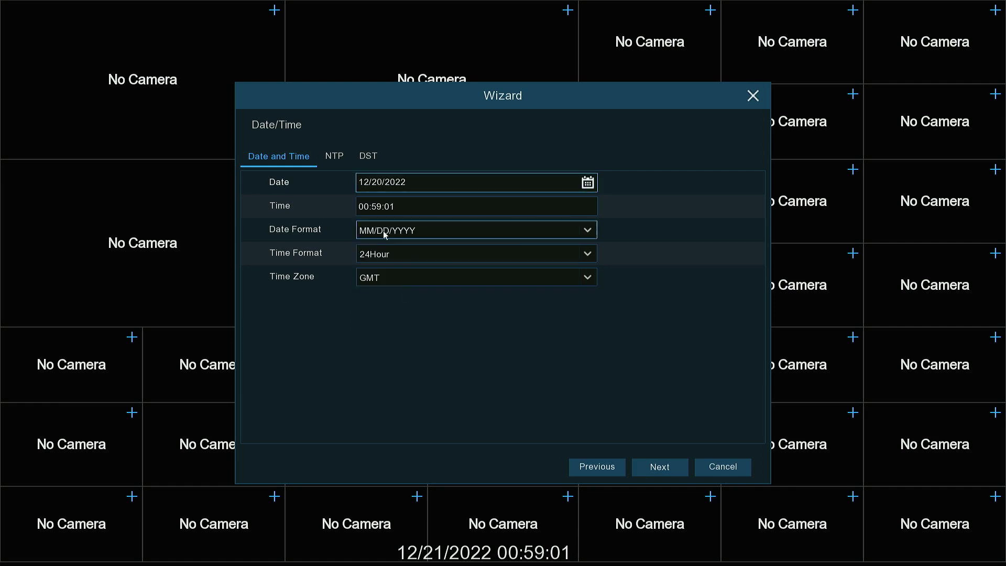
left_click(334, 157)
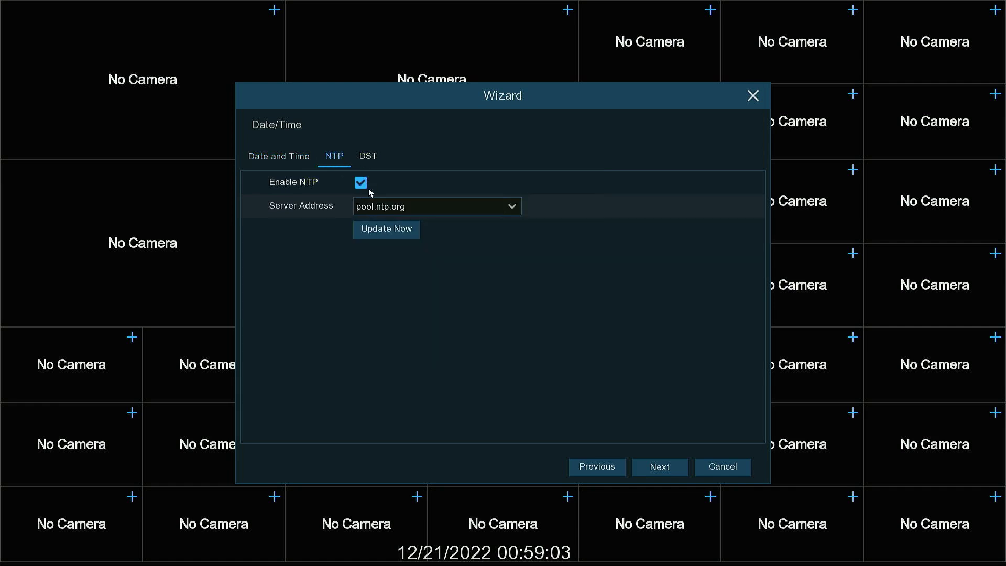
left_click(370, 156)
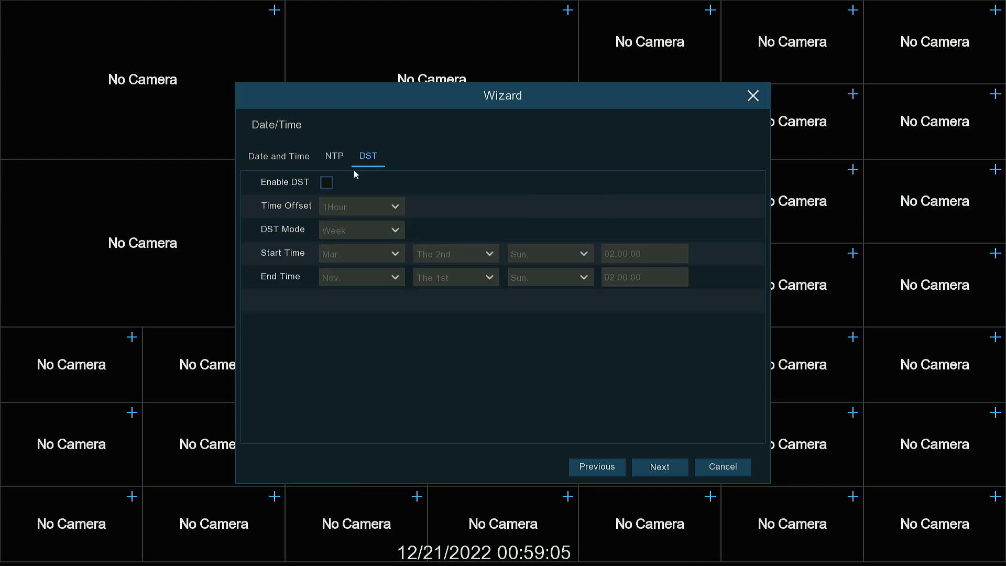
left_click(327, 183)
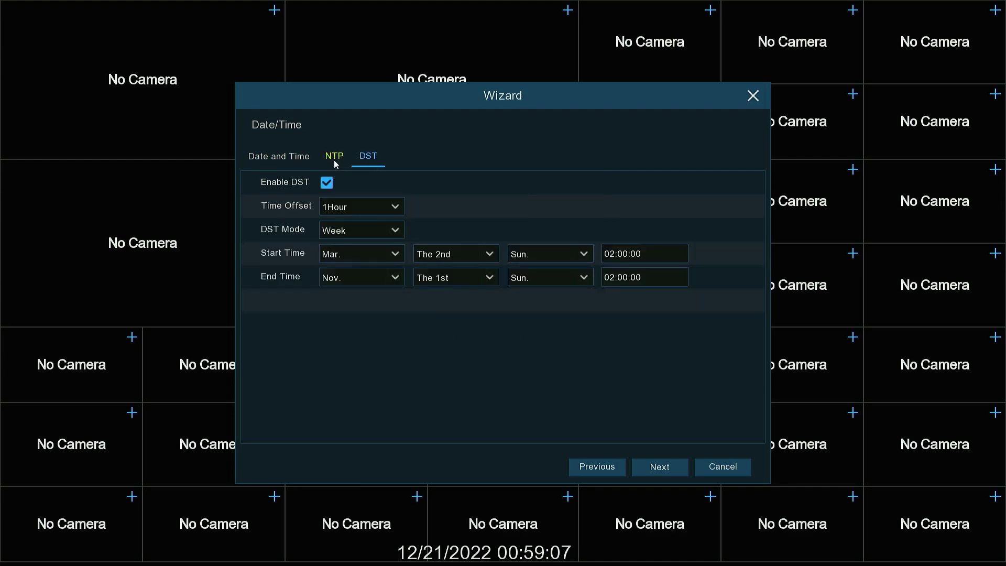
- Sync the clock from pool.ntp.org with Update Now and dismiss the success notice
left_click(334, 163)
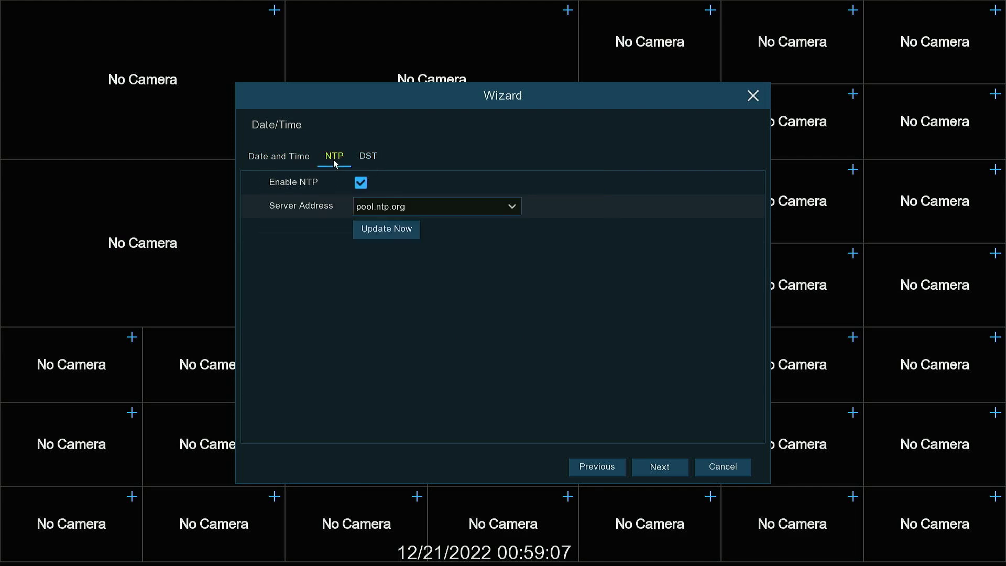
left_click(392, 234)
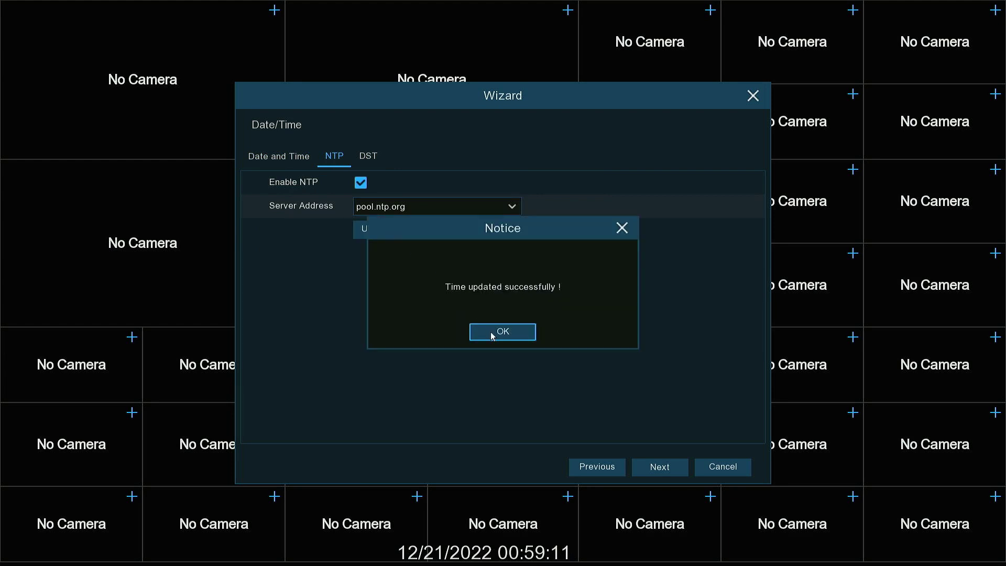
left_click(493, 335)
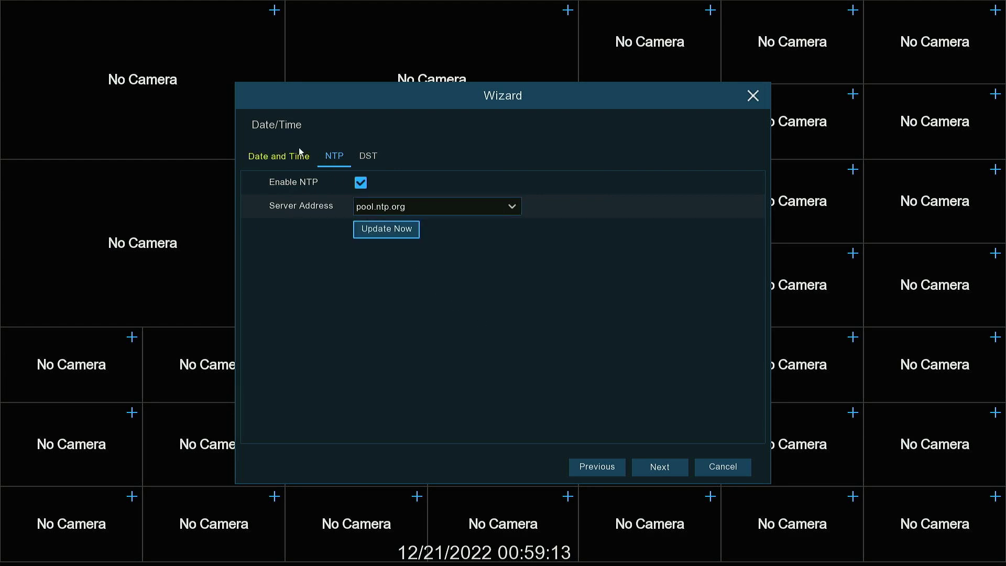
left_click(275, 158)
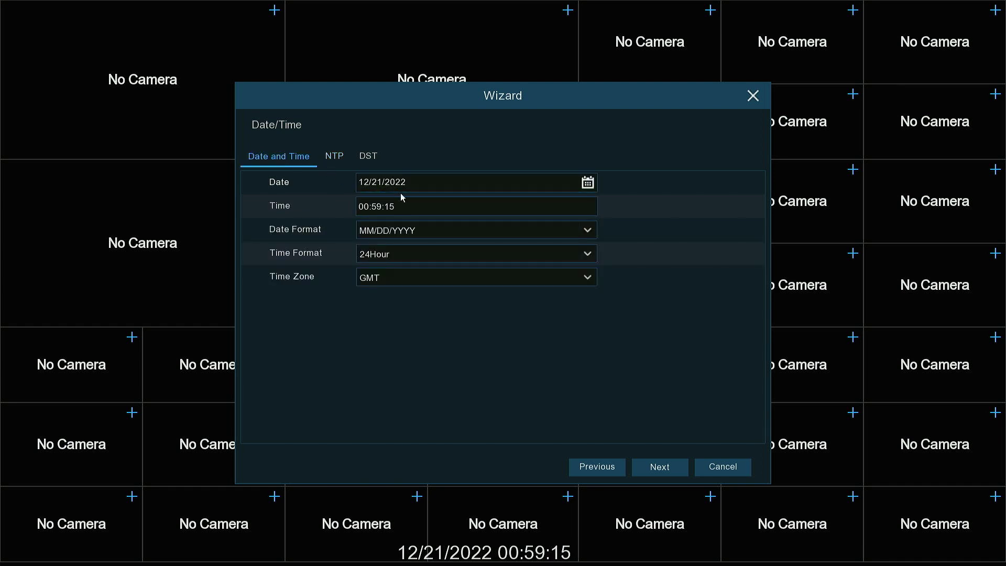
- Set 12Hour time format, GMT-05:00 time zone and date 12/20/2022, then advance
left_click(482, 255)
left_click(481, 285)
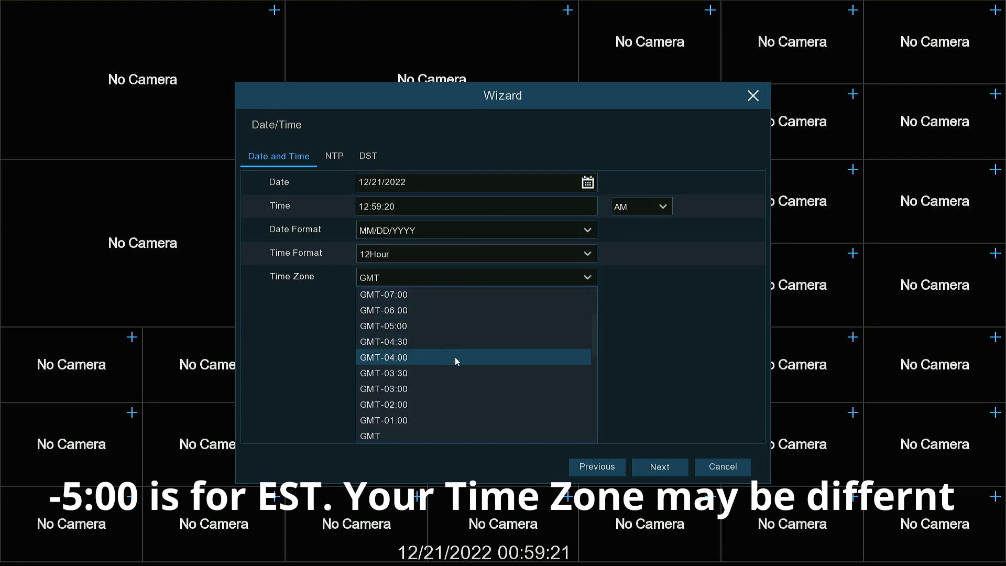
scroll(454, 356, "up", 5)
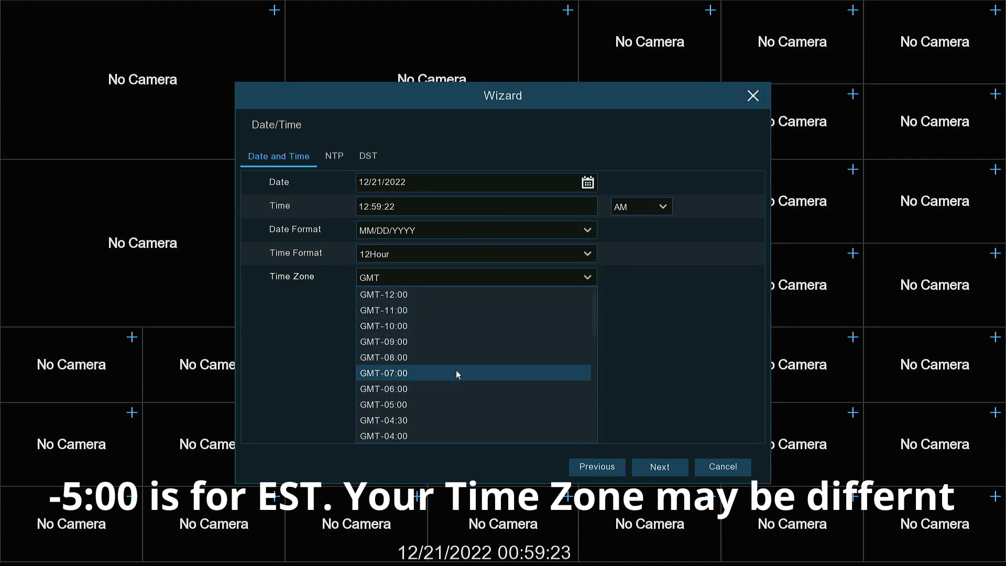
left_click(465, 402)
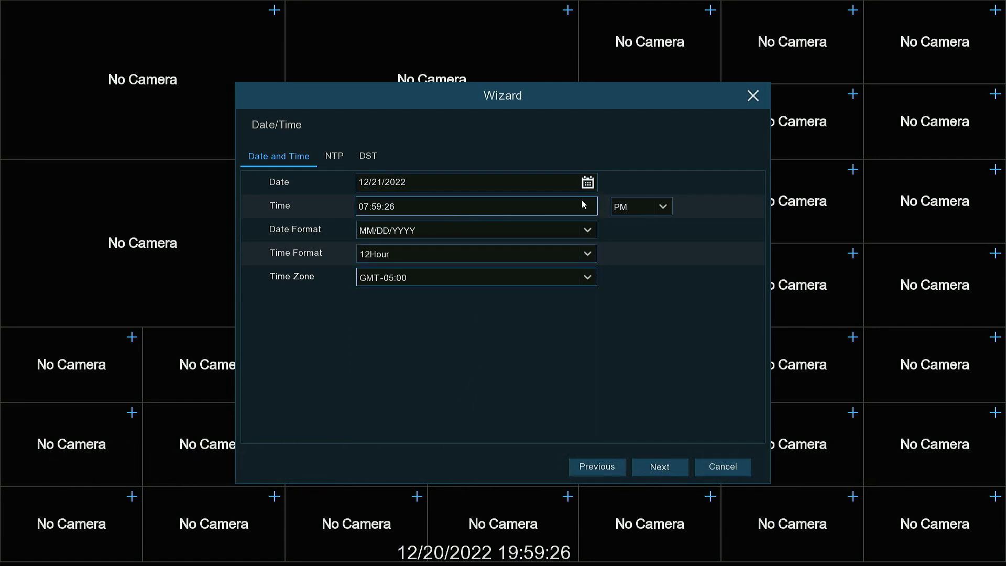
left_click(588, 183)
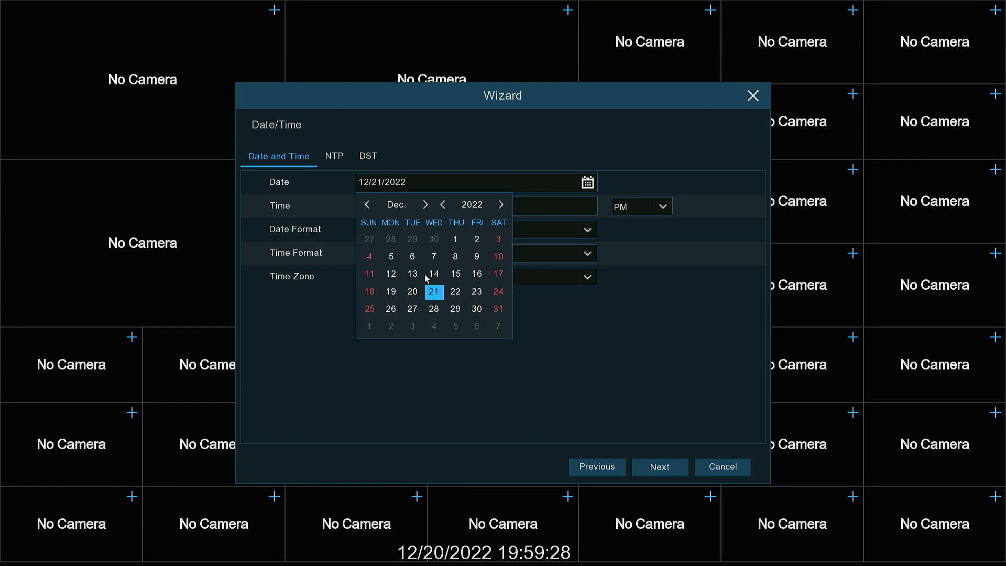
left_click(414, 289)
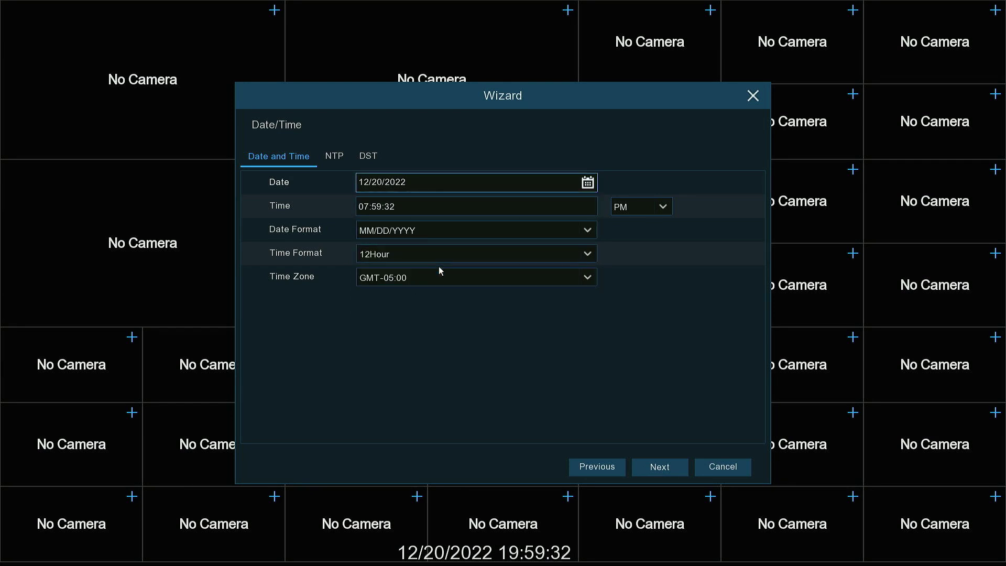
left_click(656, 468)
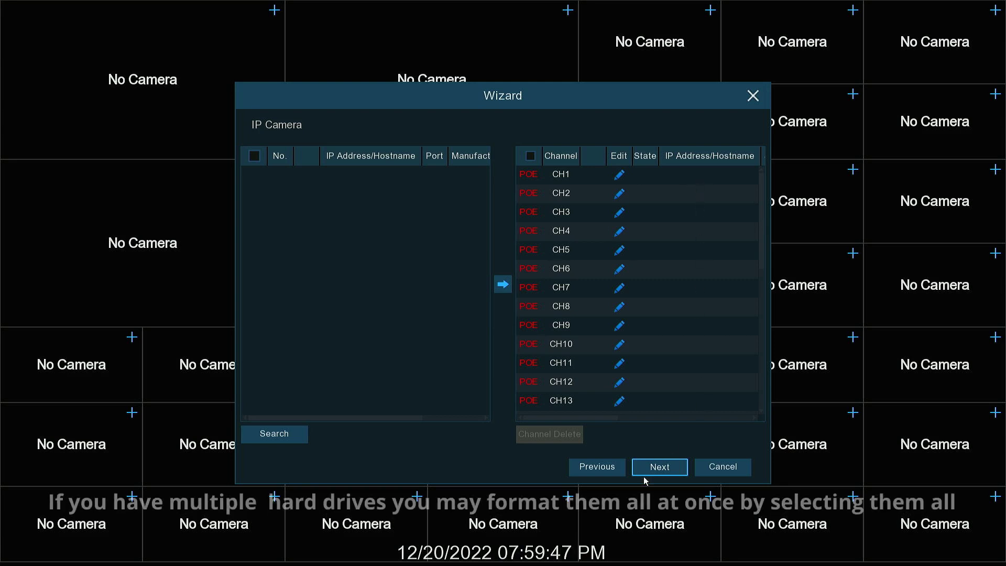
- Leave the IP Camera channels unchanged and advance to the Disk page
left_click(660, 471)
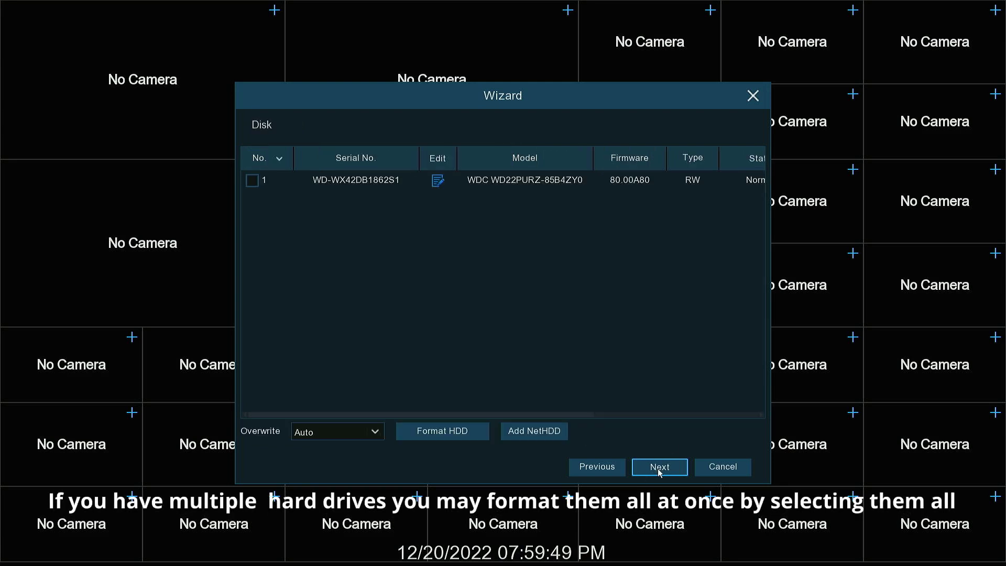
- Select disk 1 for Format HDD and authenticate with the admin password
left_click(253, 180)
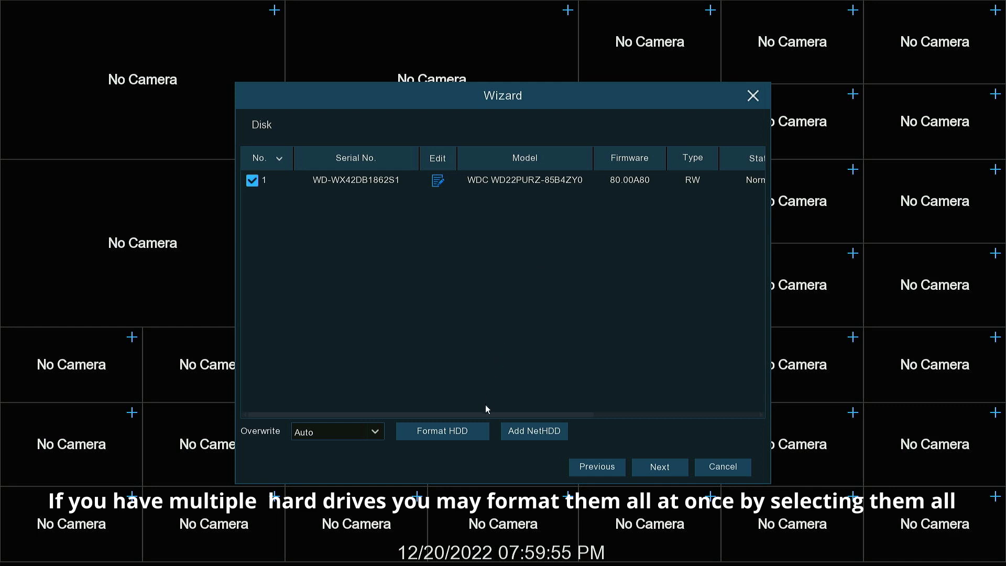
left_click(468, 434)
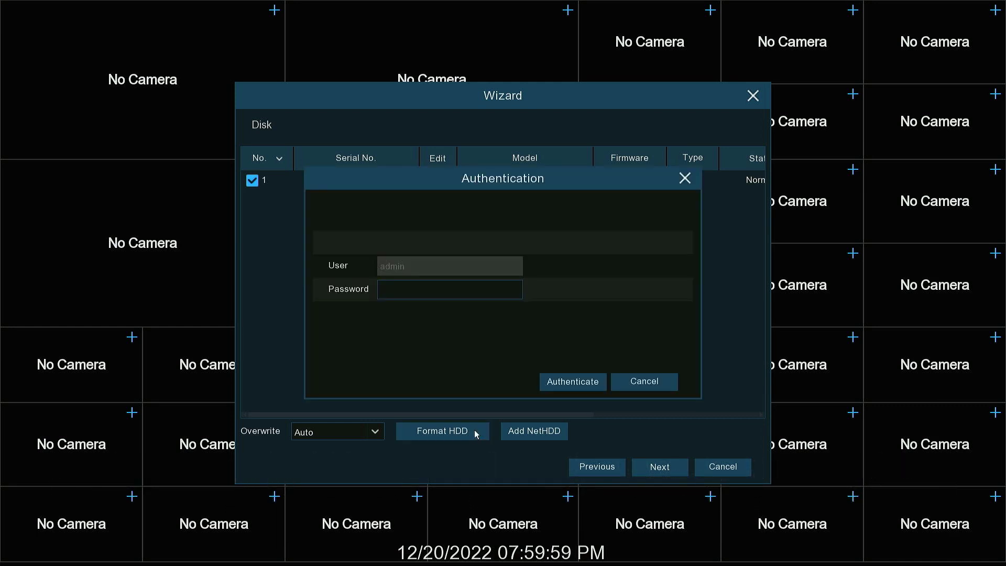
left_click(497, 295)
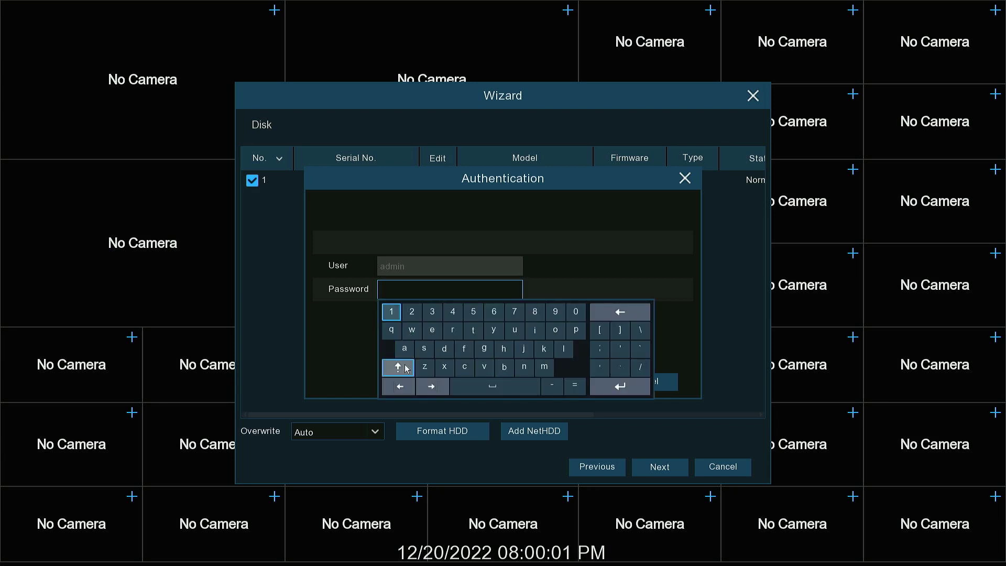
left_click(398, 367)
left_click(405, 350)
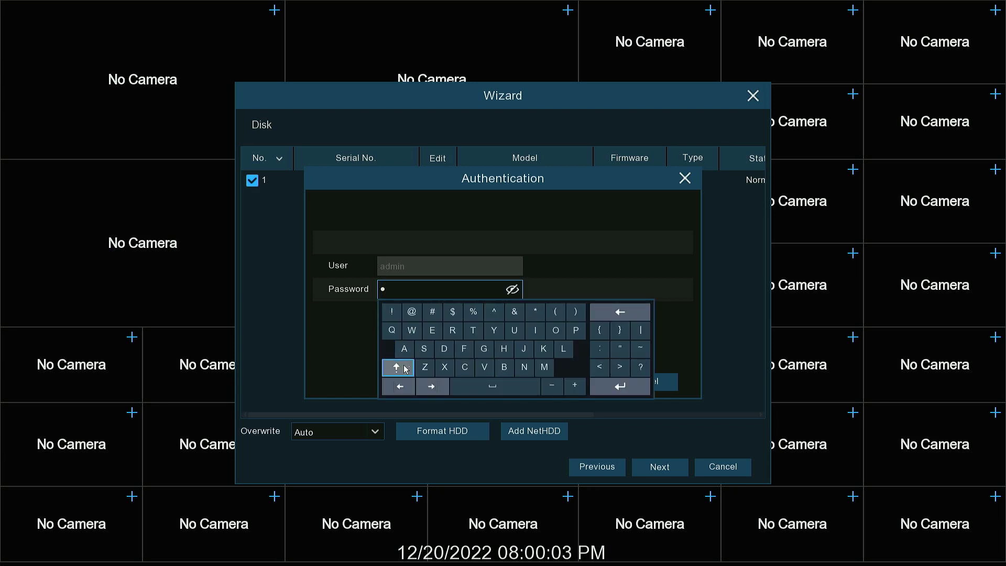
left_click(404, 349)
left_click(402, 315)
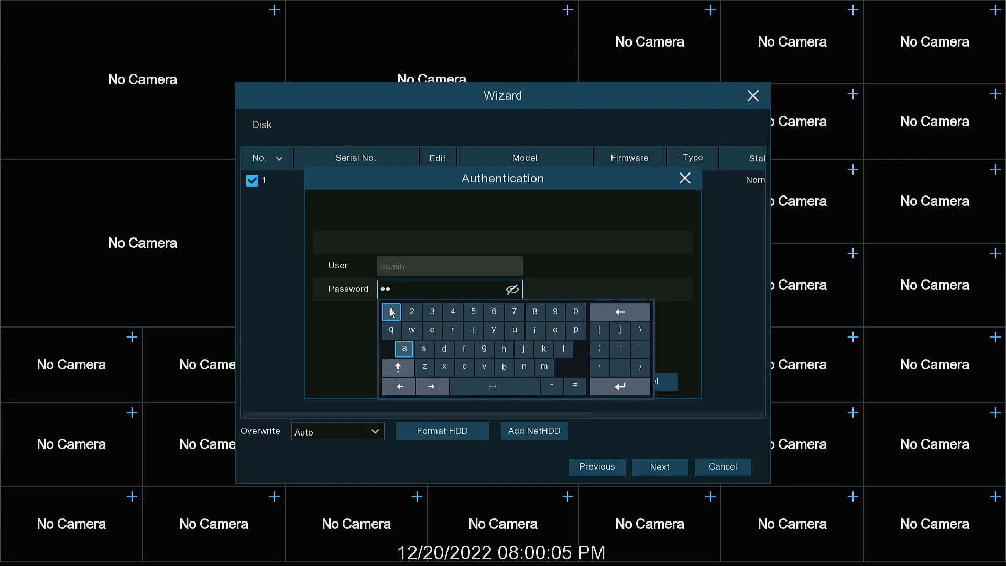
left_click(392, 312)
left_click(393, 313)
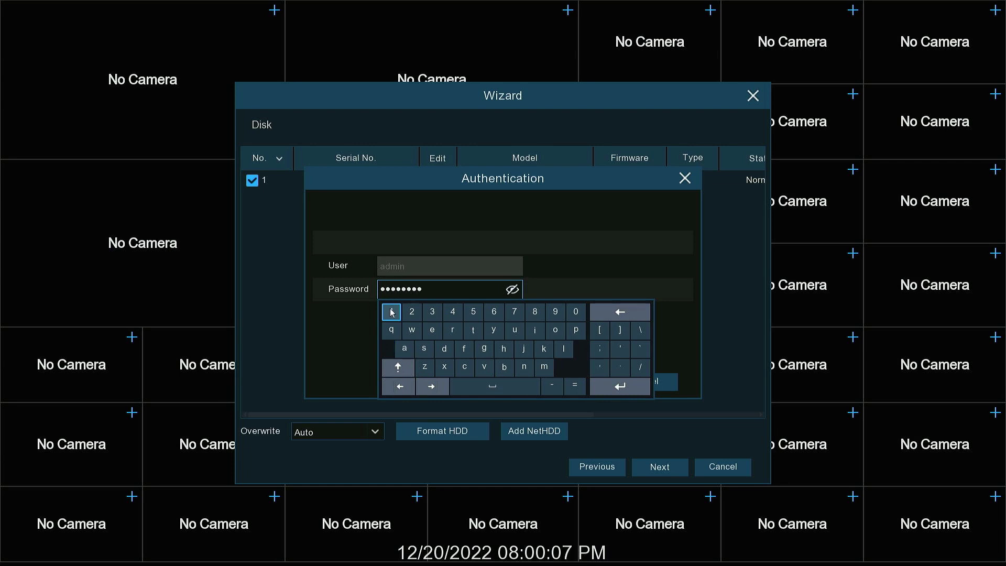
left_click(603, 391)
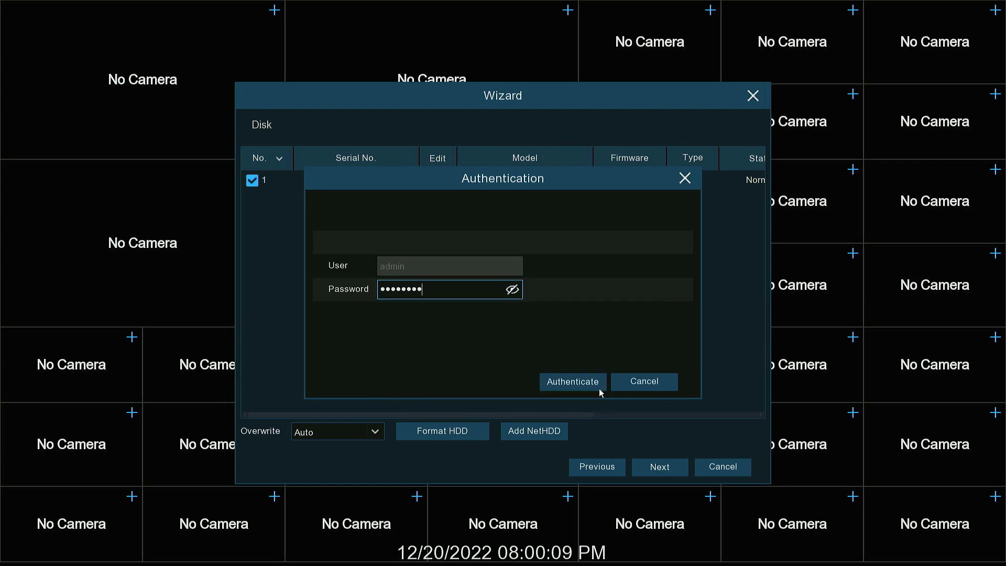
left_click(573, 386)
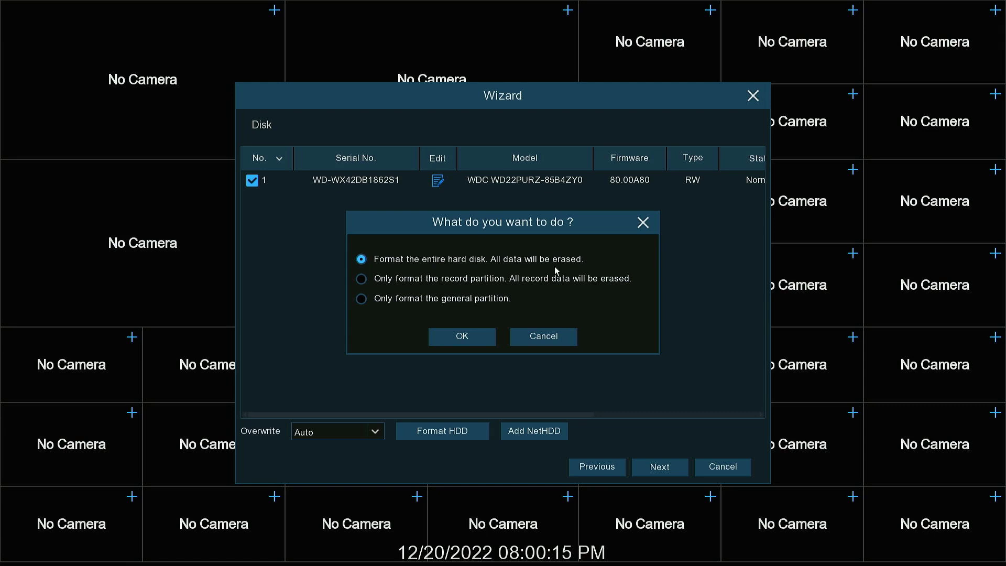
- Format the entire WDC hard disk and dismiss the Format completed notice
left_click(480, 341)
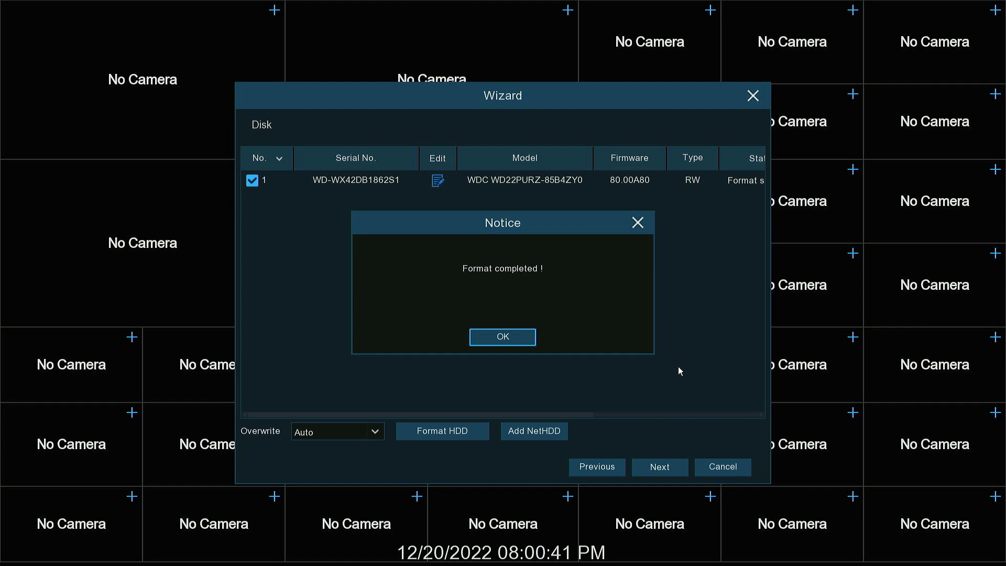
left_click(489, 341)
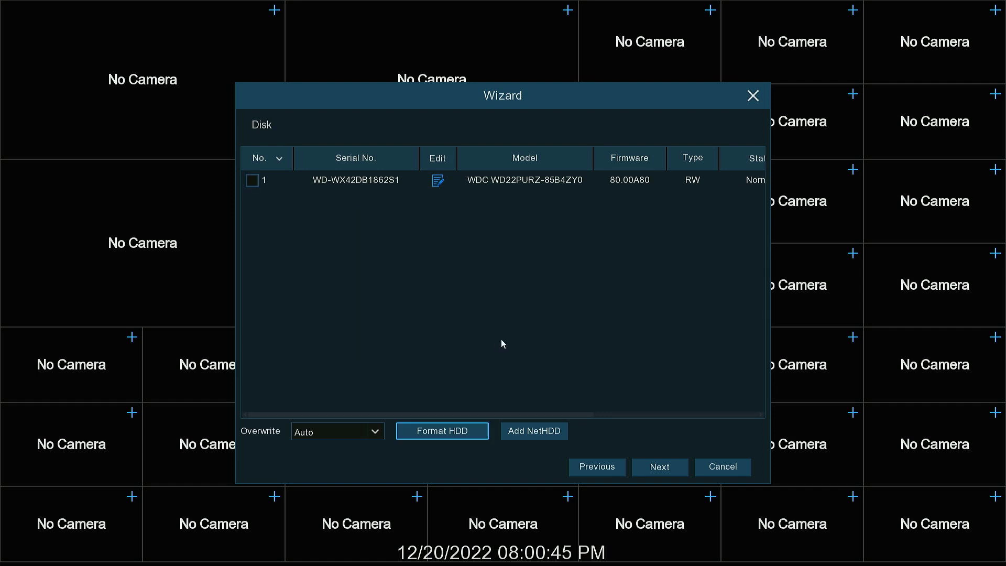
- Advance past the Disk page and keep the 1080P(1920x1080) resolution
left_click(660, 470)
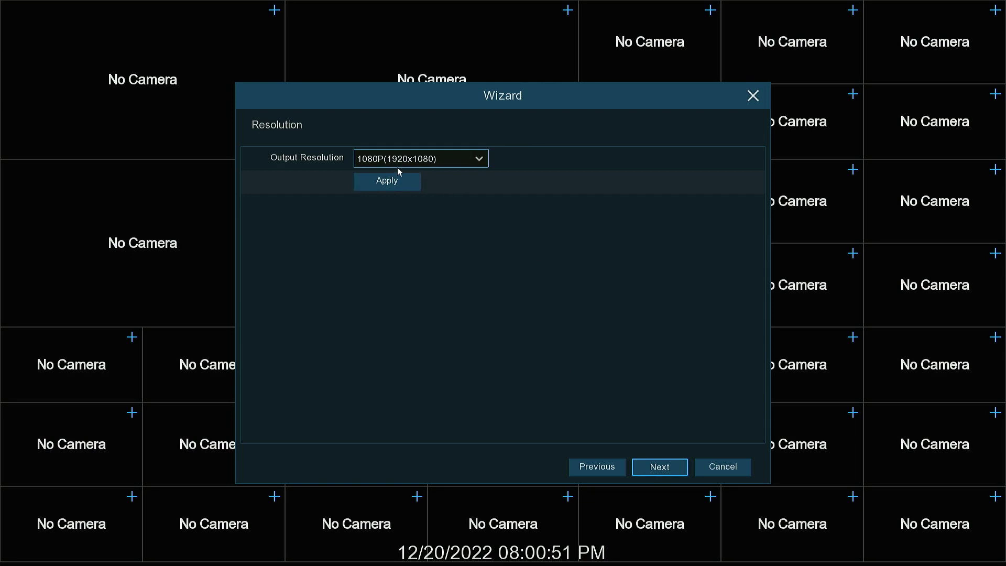
left_click(671, 472)
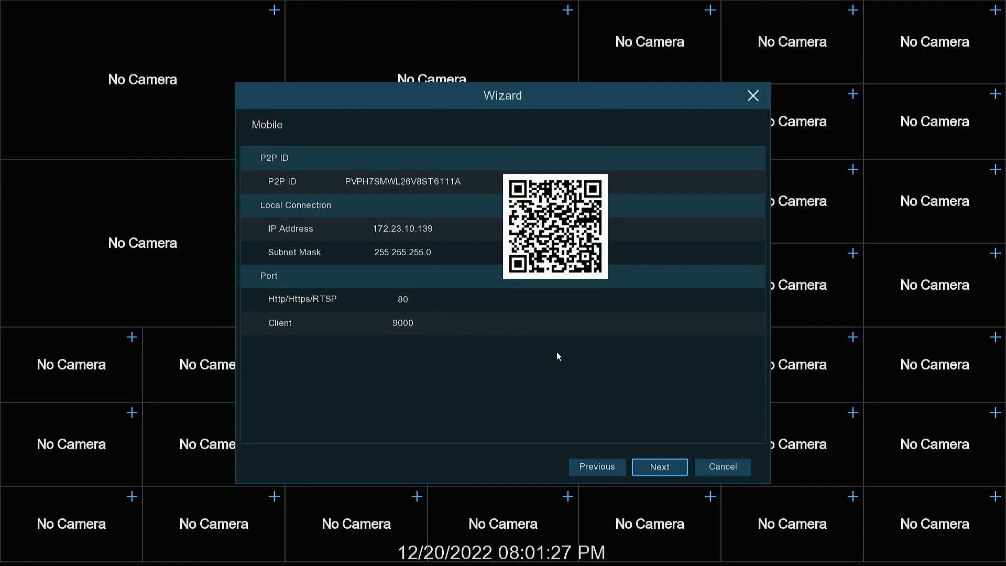
left_click(675, 471)
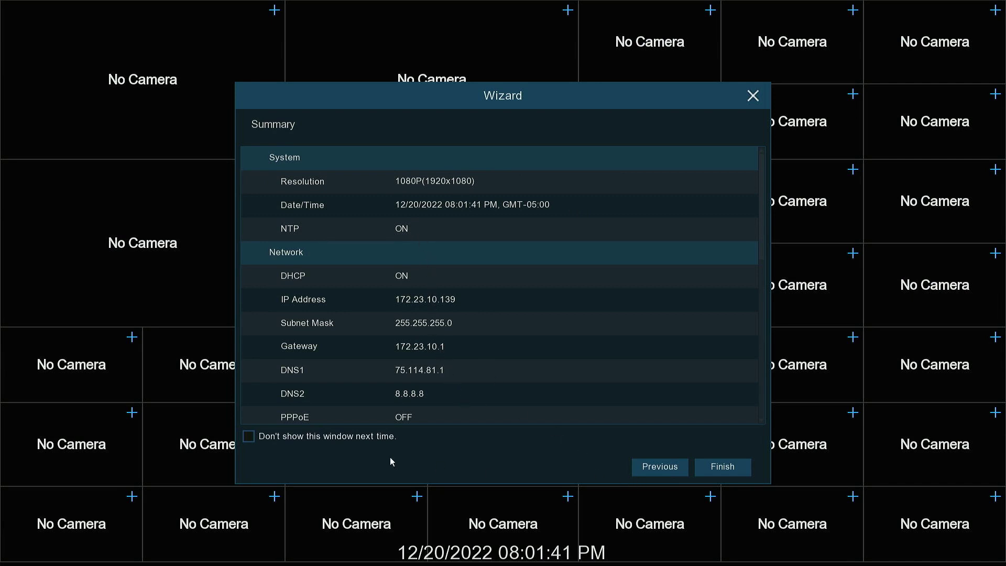
- Tick 'Don't show this window next time' on the Summary page so the wizard stays off at startup
left_click(250, 438)
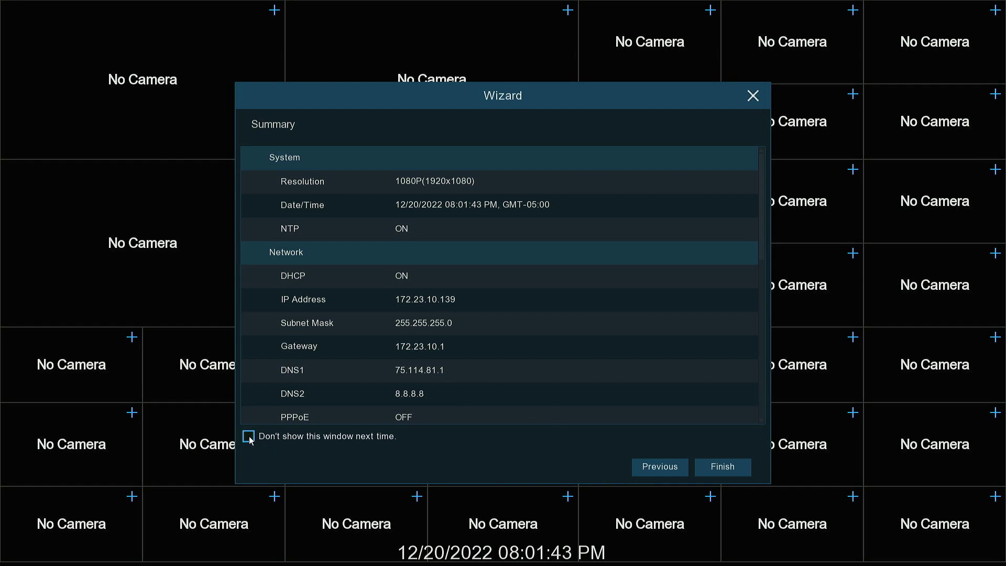